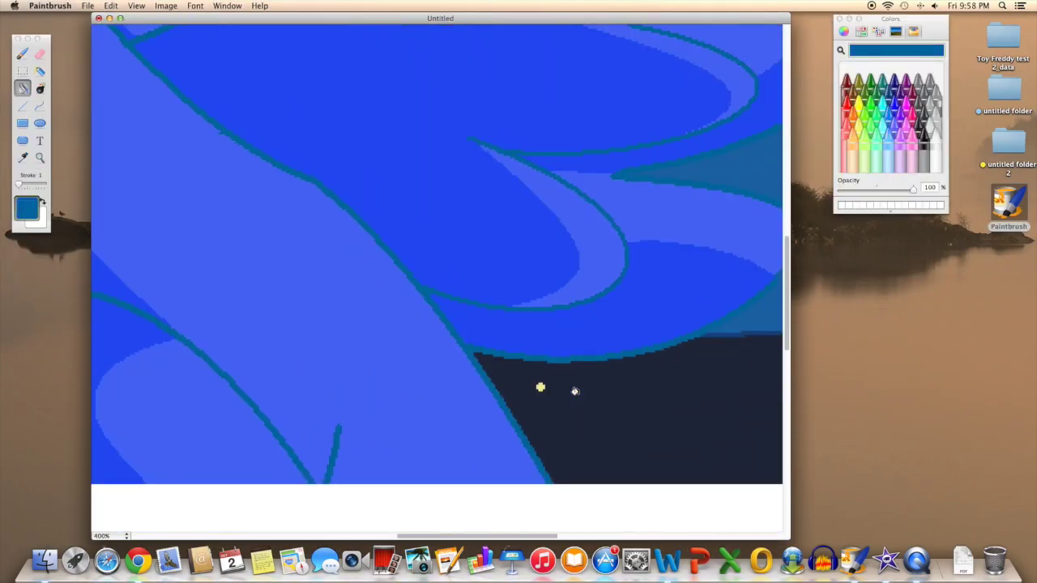
- Zoom and pan around the pony's eye and face to inspect them closely
scroll(575, 390, "up", 5)
scroll(574, 390, "left", 5)
scroll(259, 397, "up", 5)
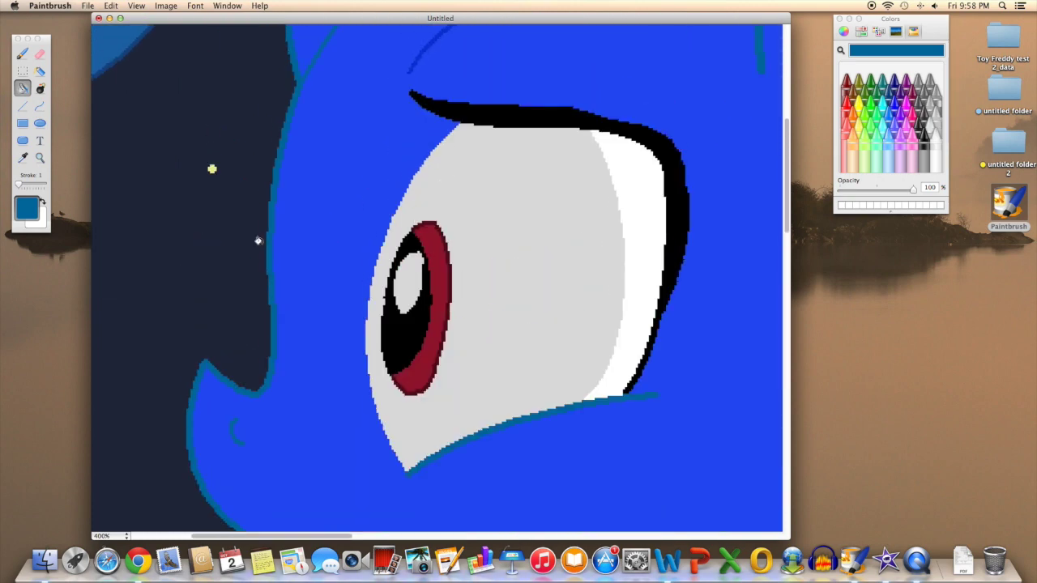
scroll(400, 243, "up", 5)
scroll(400, 243, "right", 5)
scroll(295, 229, "down", 2)
key("z")
left_click(367, 237)
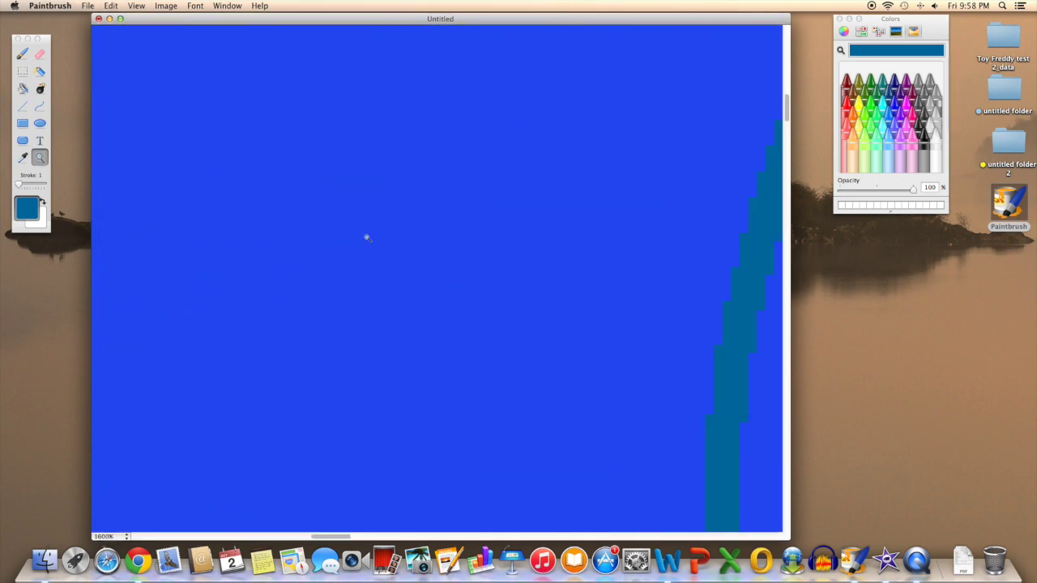
scroll(324, 243, "right", 5)
scroll(324, 243, "down", 3)
scroll(283, 211, "right", 5)
left_click(238, 173)
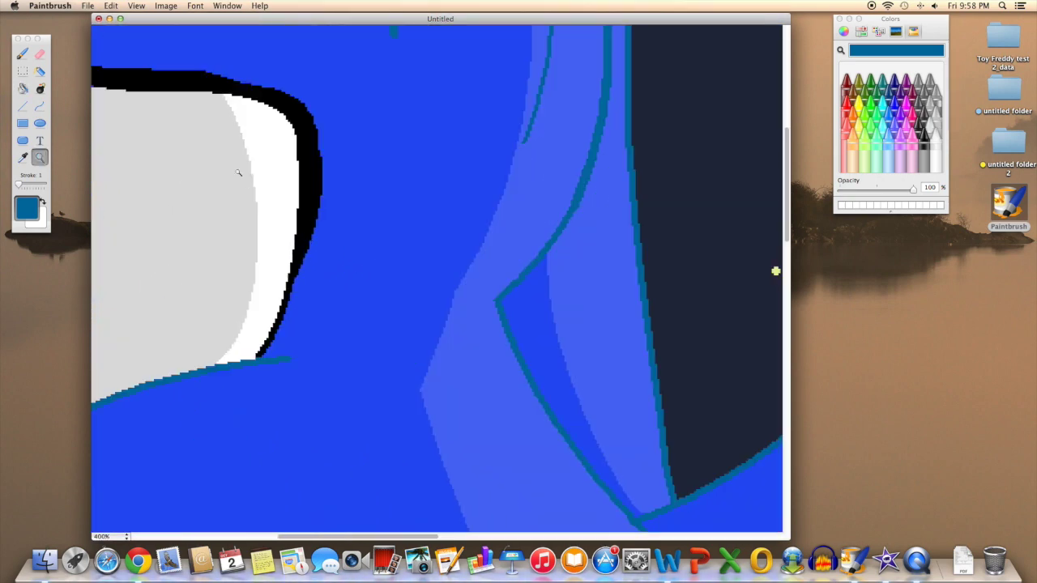
scroll(238, 49, "up", 5)
scroll(243, 36, "right", 5)
left_click(395, 181, "alt")
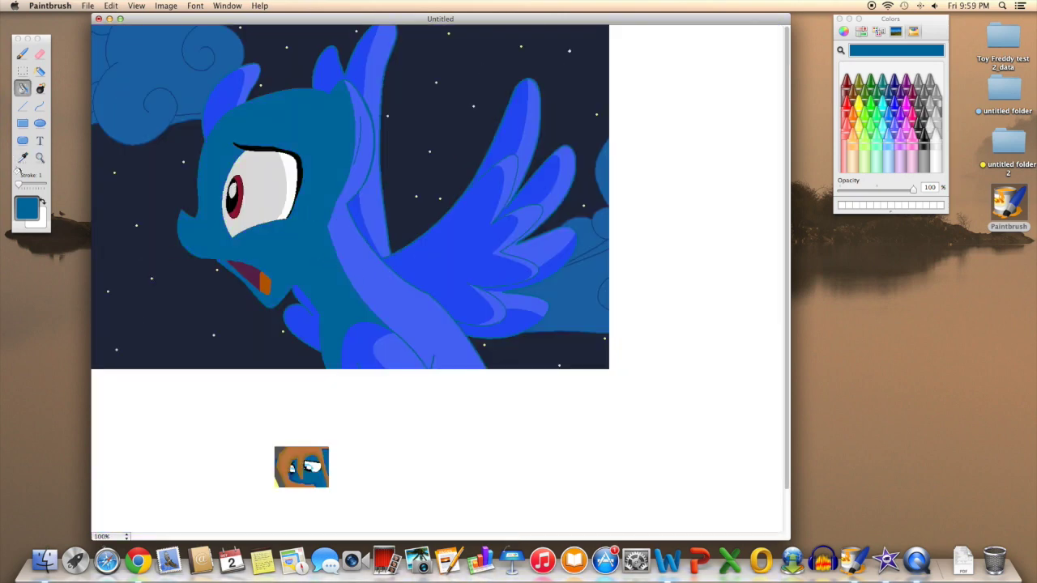
- Zoom in on the wing region, then zoom back out to the whole image
left_click(273, 312)
left_click(197, 314)
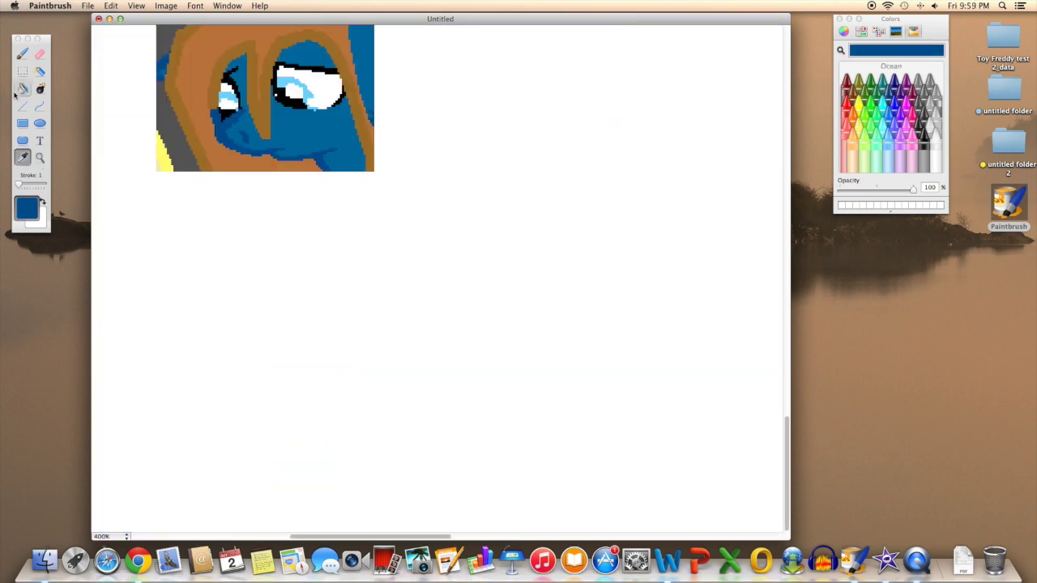
scroll(699, 324, "up", 5)
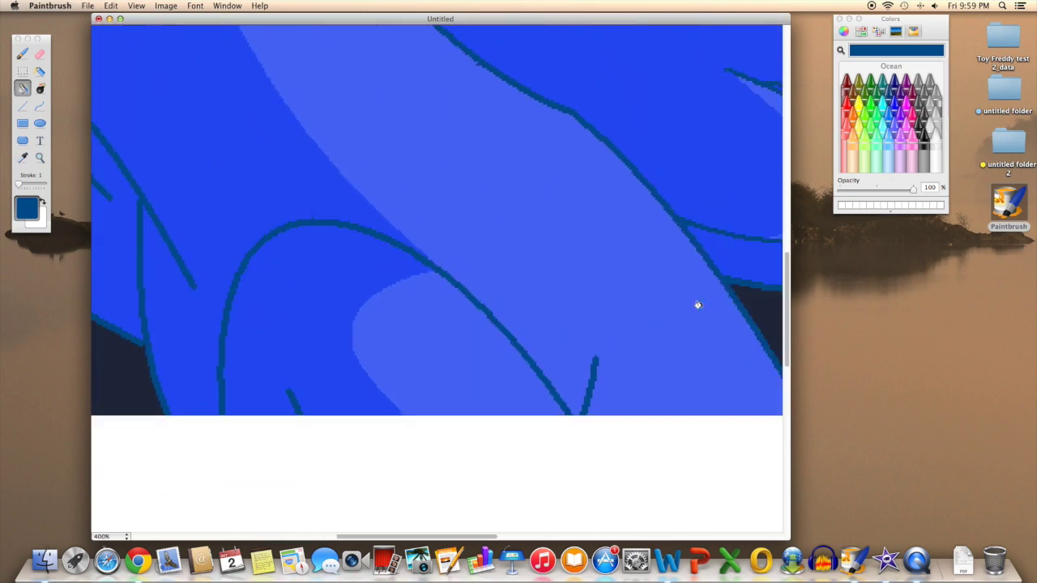
scroll(695, 304, "up", 5)
scroll(451, 254, "up", 3)
scroll(451, 254, "up", 3)
scroll(317, 267, "up", 10)
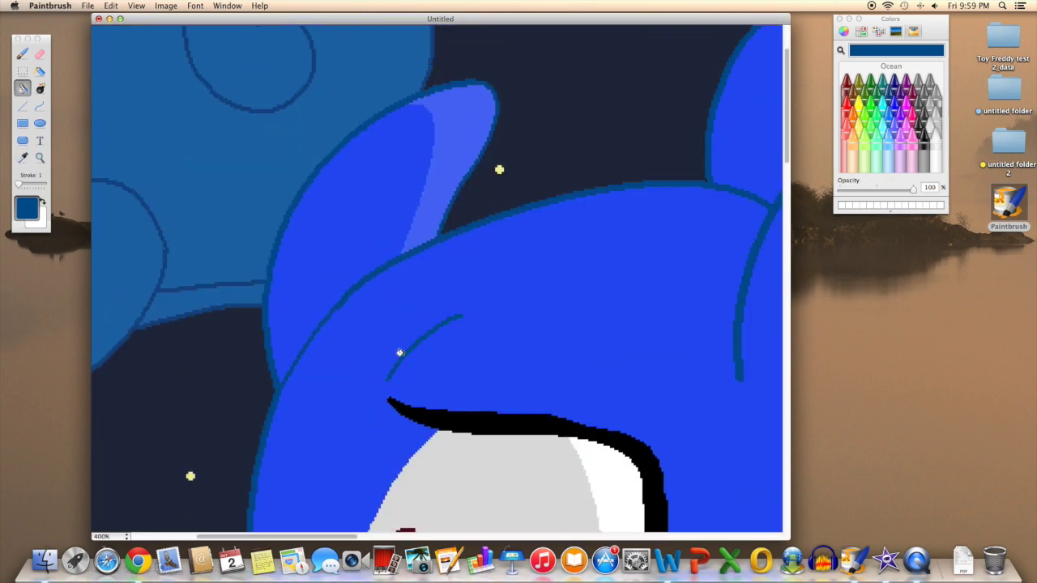
scroll(398, 352, "up", 10)
scroll(502, 317, "up", 8)
left_click(504, 319, "alt")
- Sample a blue from the pony and bring up the CMYK sliders for mixing
left_click(405, 308, "alt")
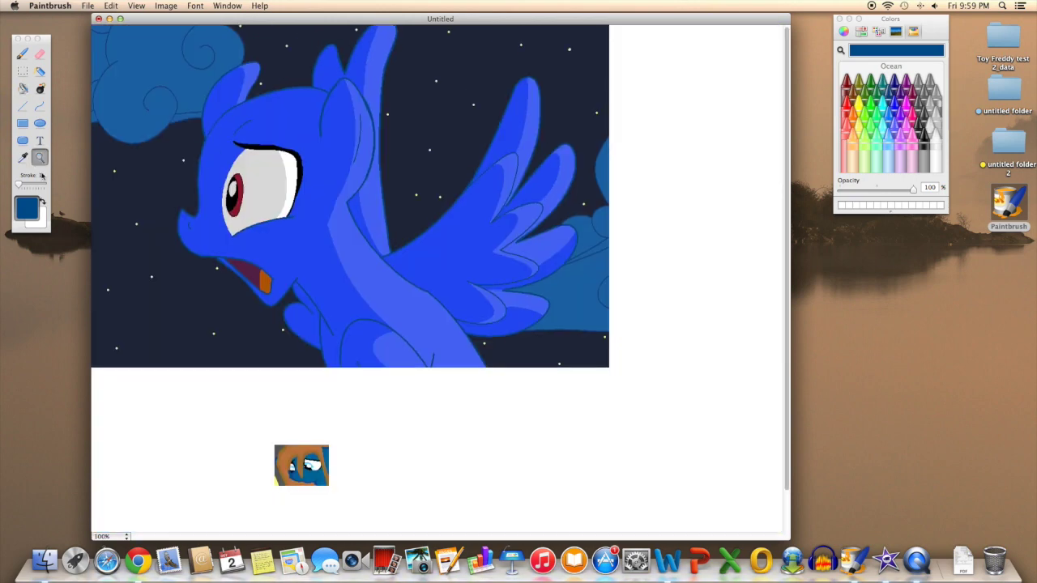
left_click(22, 158)
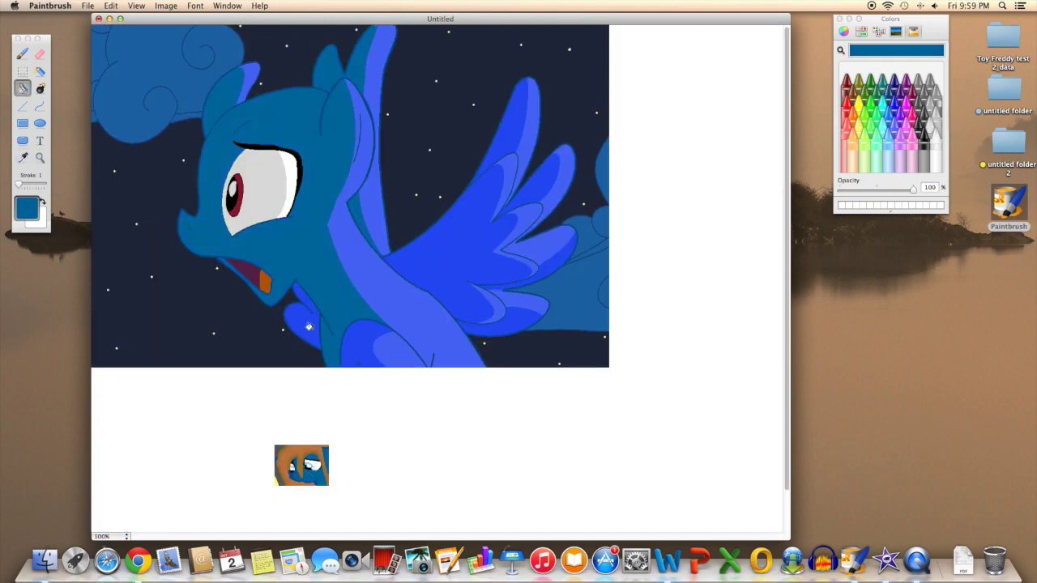
left_click(863, 33)
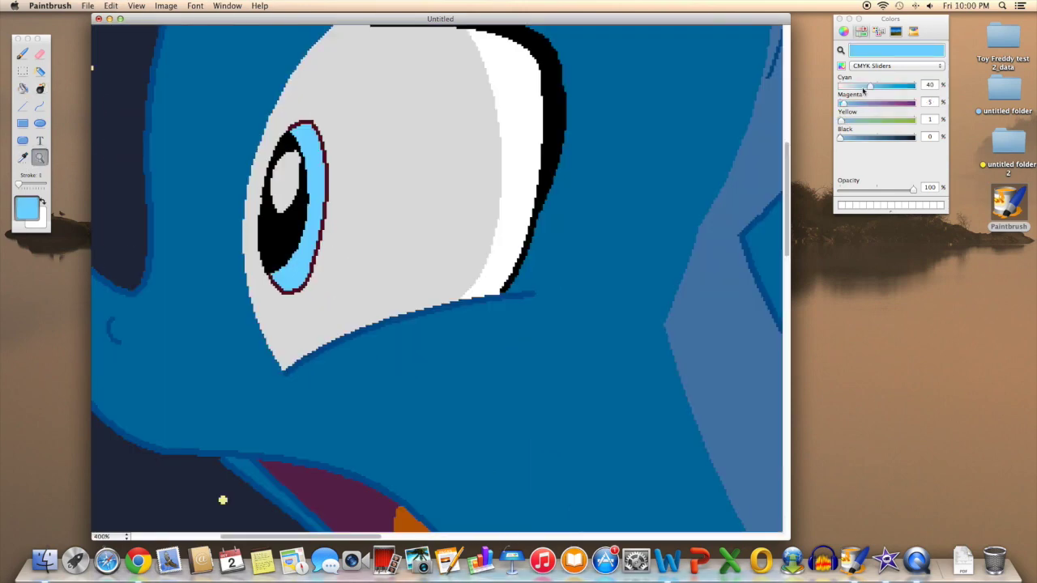
- Raise Cyan to 74 percent, then take the reference image's brown as drawing colour
left_click_drag(867, 86, 895, 86)
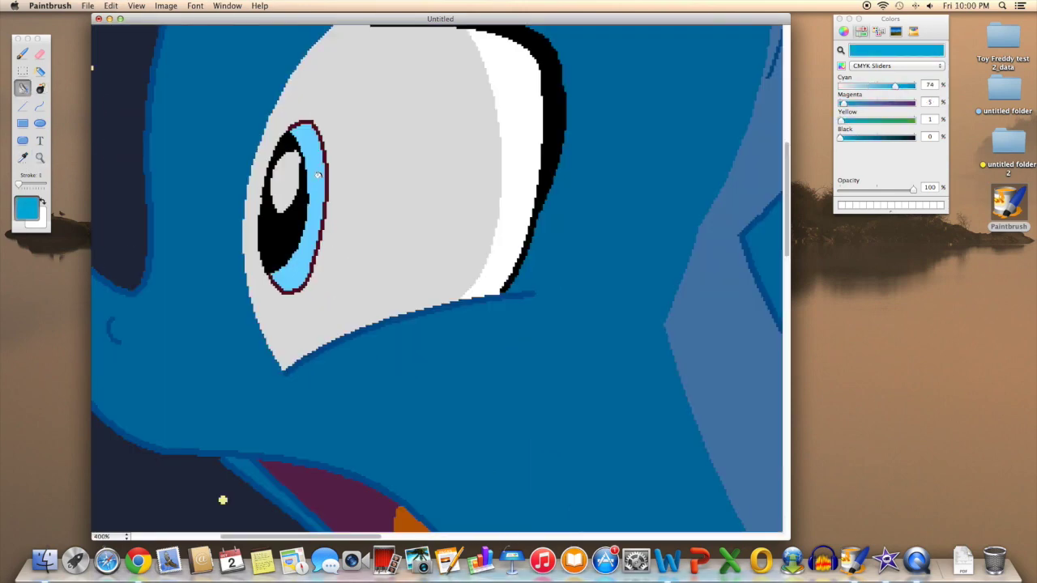
key("super+0")
left_click(287, 447)
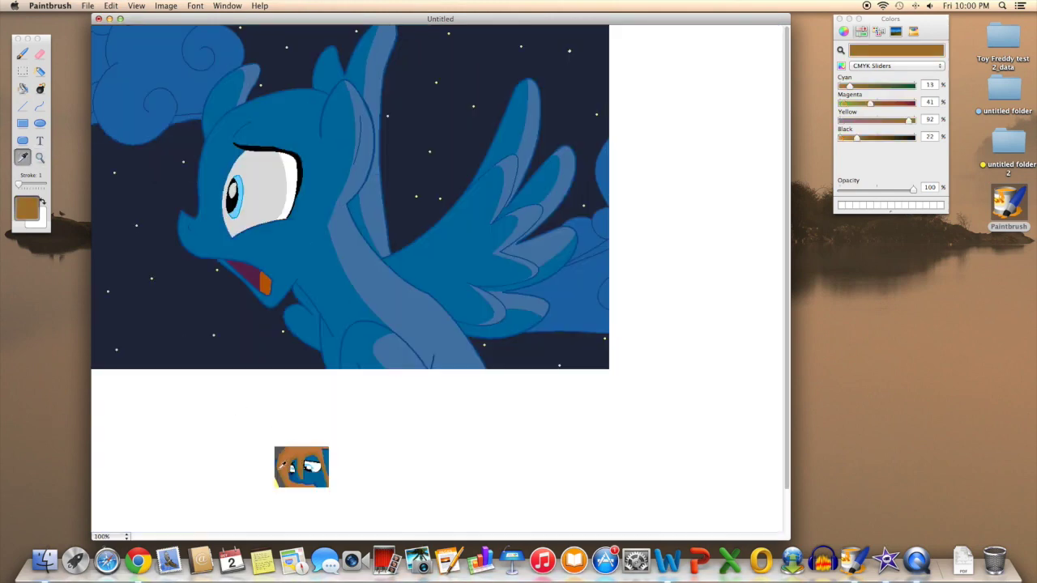
key("z")
left_click(285, 465)
key("z")
left_click(278, 185, "alt")
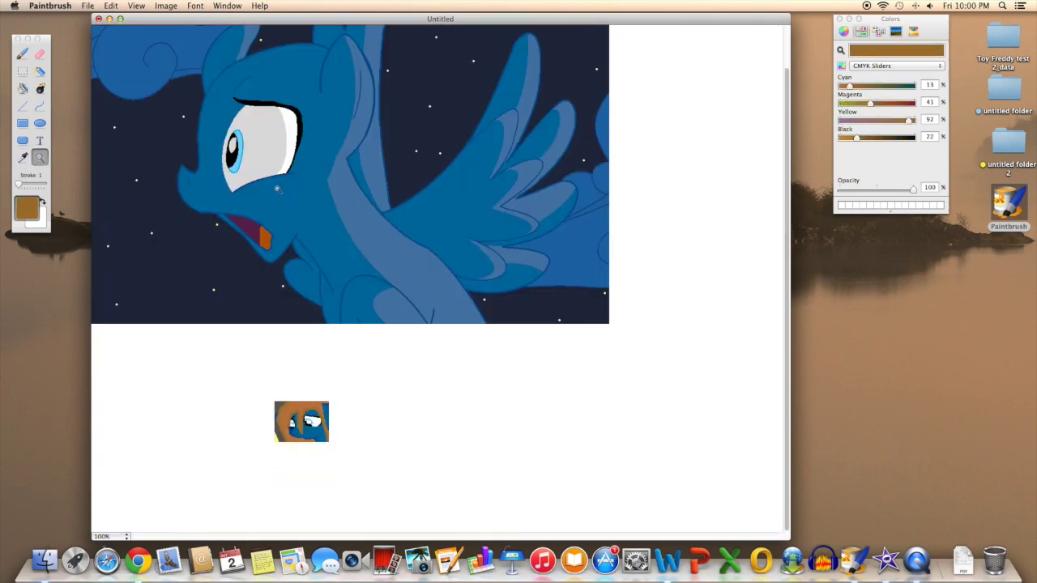
- Draw brown Curve-tool mane strokes beside the face and down the neck
left_click(243, 186)
left_click_drag(19, 185, 24, 186)
left_click(40, 105)
scroll(437, 275, "left", 3)
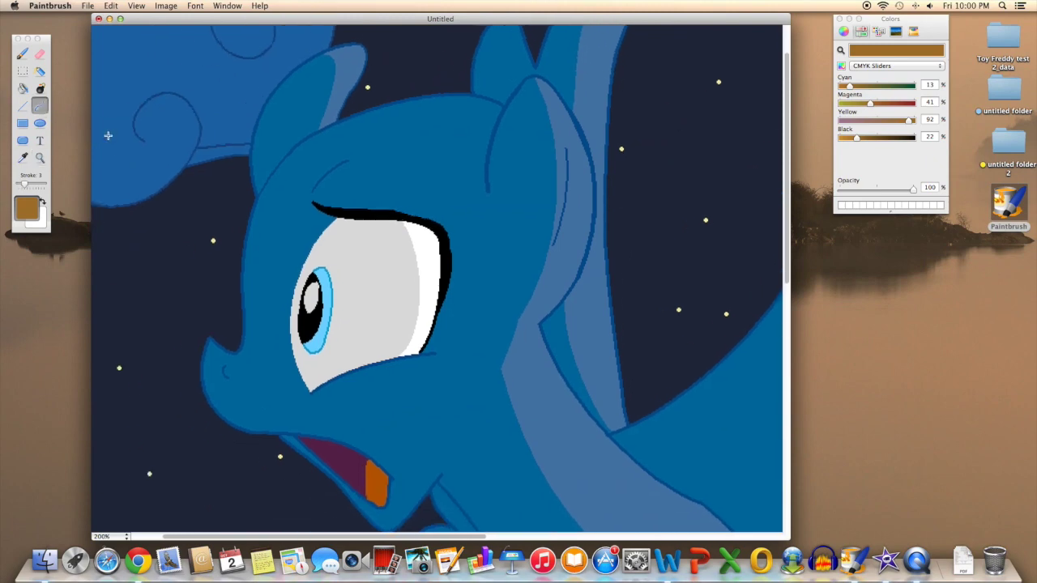
left_click_drag(370, 89, 232, 278)
scroll(239, 198, "down", 3)
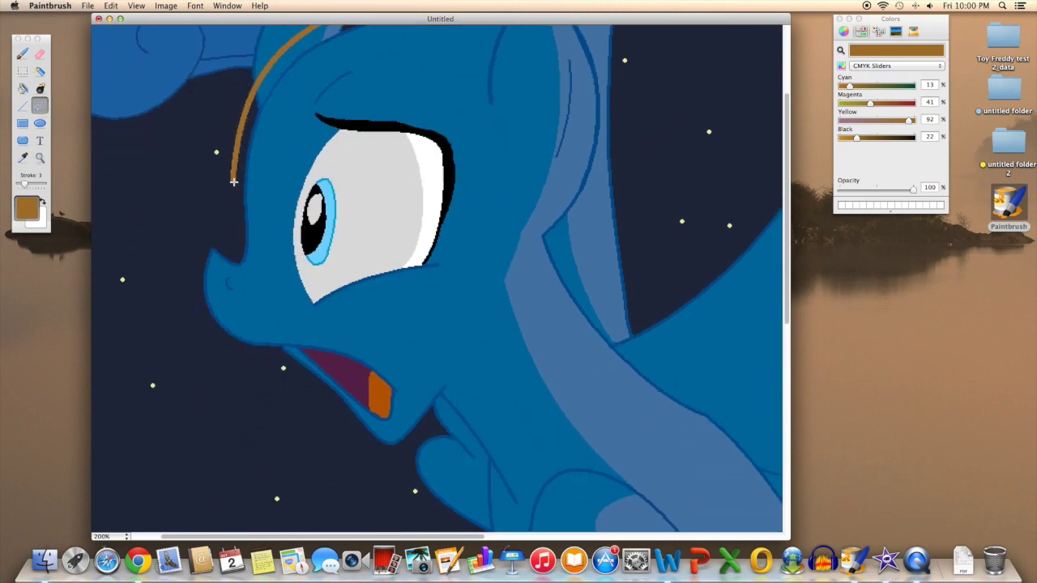
scroll(232, 259, "down", 5)
left_click_drag(246, 214, 467, 456)
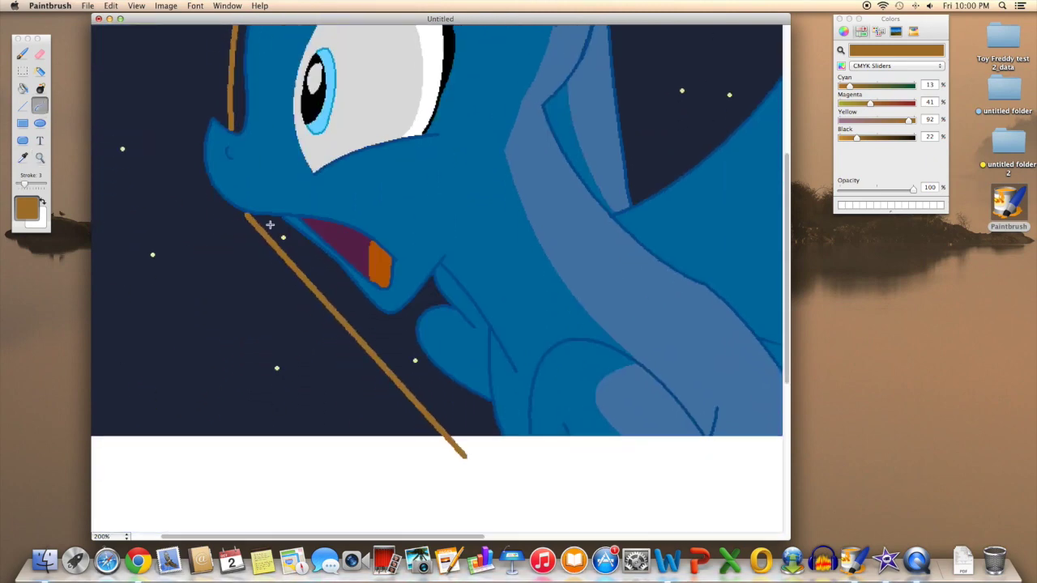
scroll(318, 248, "up", 10)
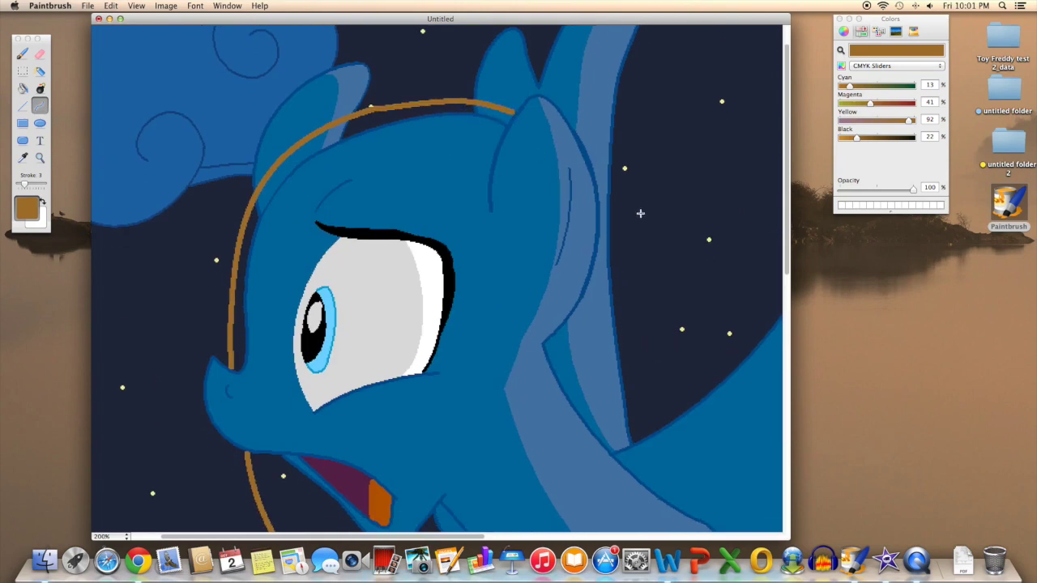
left_click_drag(509, 134, 628, 495)
- Add more mane outline strokes, including a zigzag bang across the forehead
scroll(634, 391, "down", 5)
scroll(635, 391, "down", 1)
left_click_drag(620, 412, 603, 332)
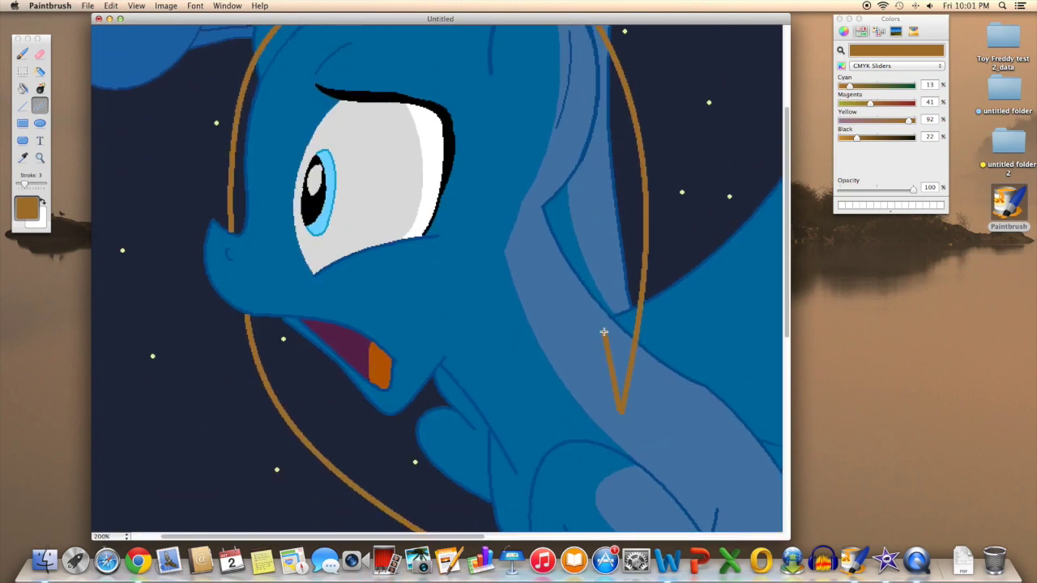
scroll(576, 385, "up", 2)
left_click_drag(559, 474, 466, 162)
scroll(465, 162, "up", 4)
left_click_drag(466, 252, 286, 311)
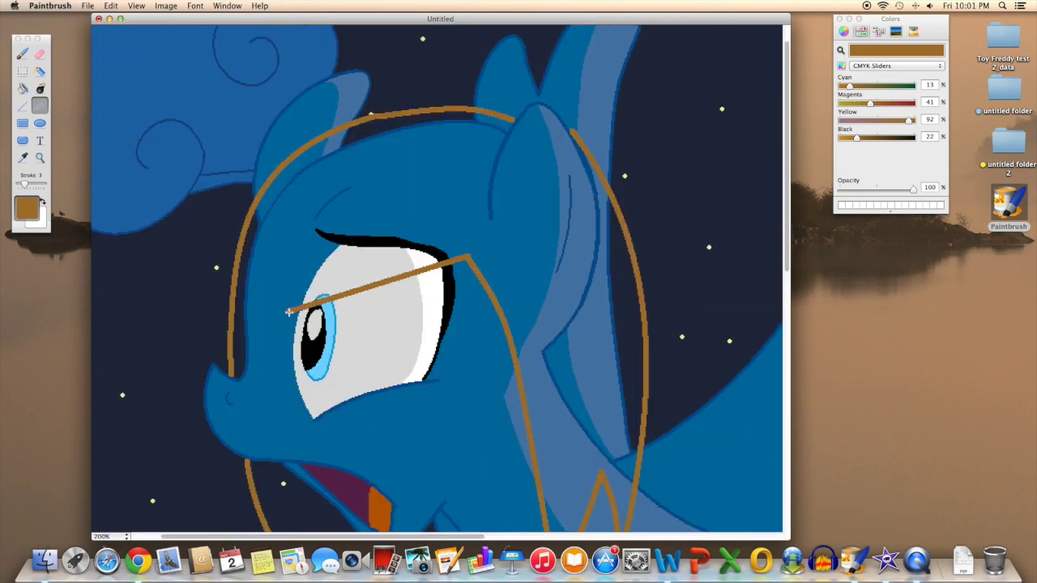
mouse_move(286, 360)
left_mouse_down()
mouse_move(254, 343)
mouse_move(246, 318)
left_mouse_up()
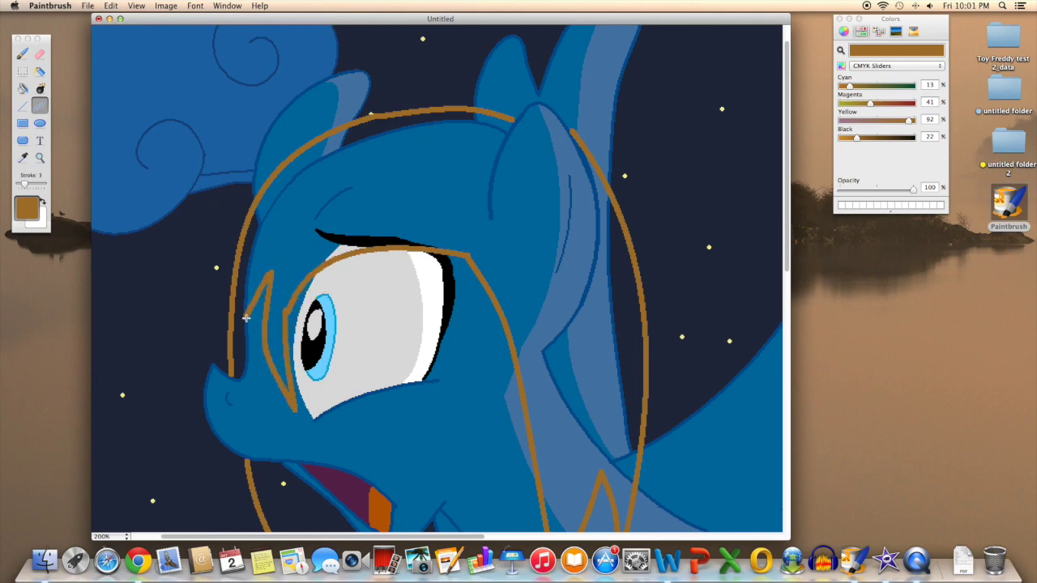
scroll(451, 412, "down", 10)
scroll(452, 411, "up", 8)
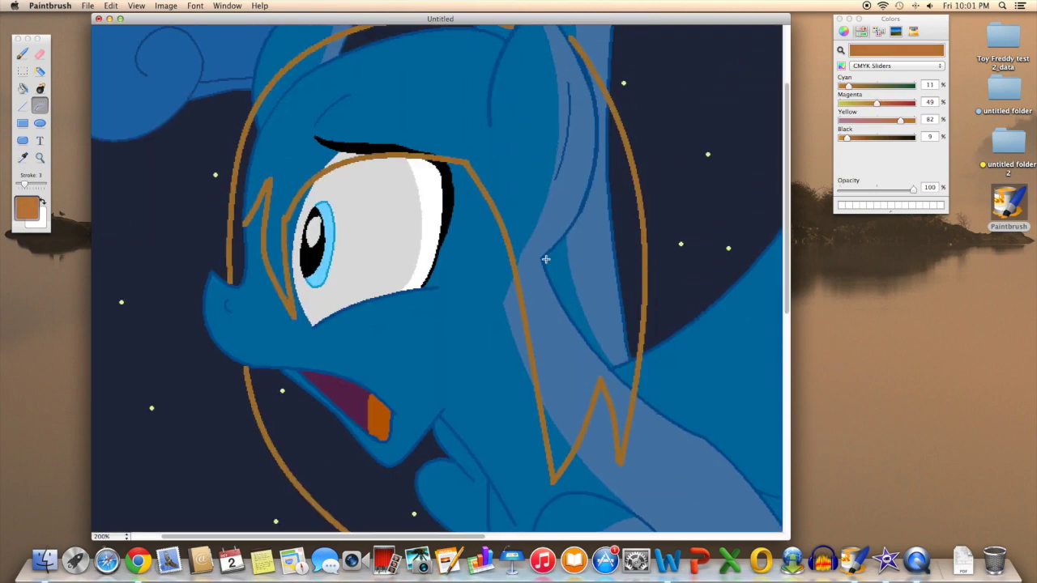
left_click_drag(545, 259, 489, 123)
left_click(22, 88)
scroll(423, 414, "up", 1)
- Fill the chin-side and right-side mane sections and the eyebrow stroke orange
scroll(423, 415, "down", 3)
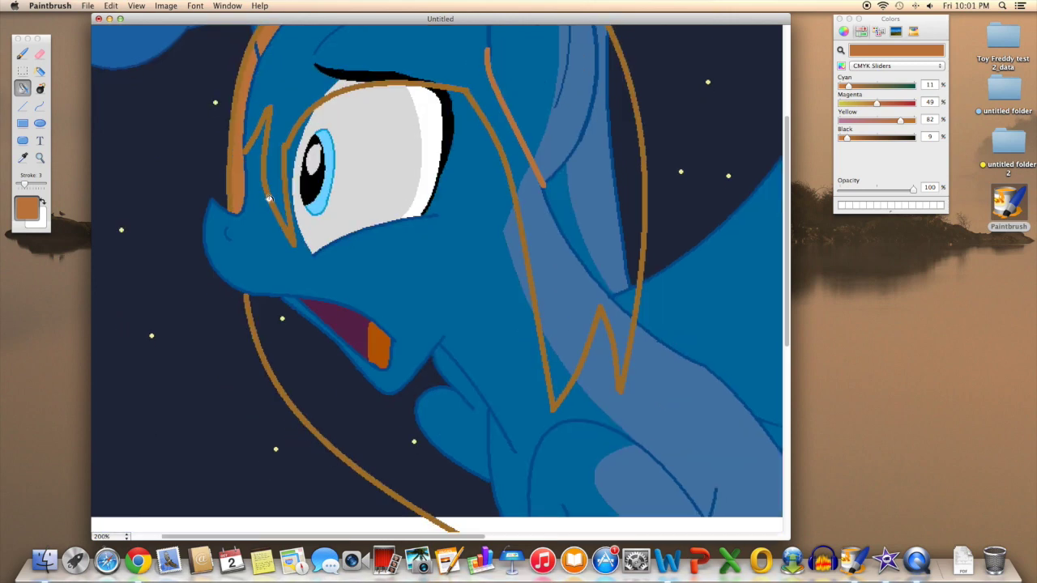
left_click(423, 415)
scroll(423, 415, "down", 1)
scroll(284, 280, "up", 3)
left_click(633, 217)
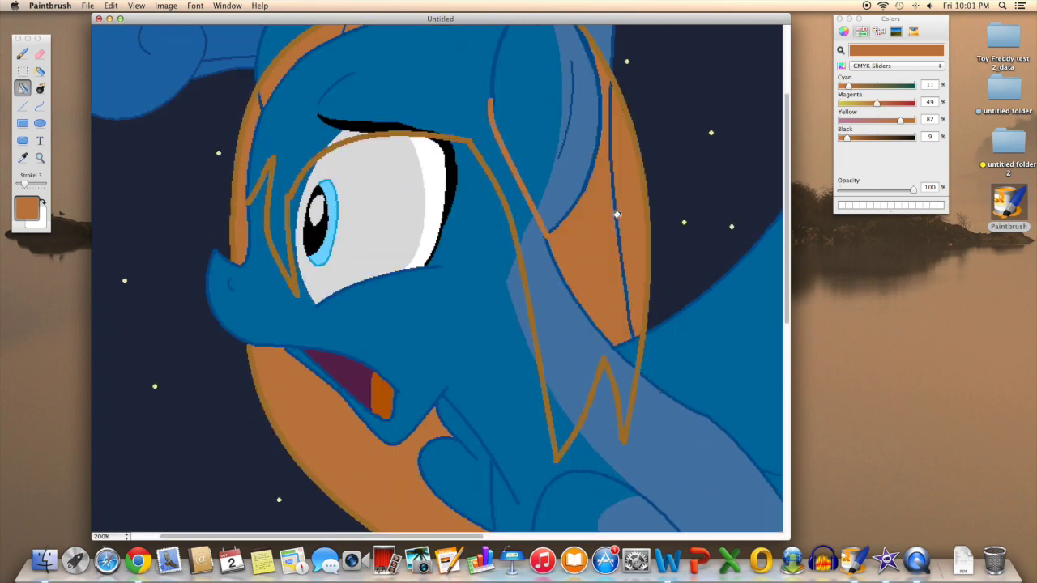
left_click(620, 274)
left_click(630, 349)
scroll(430, 164, "up", 1)
left_click(339, 199)
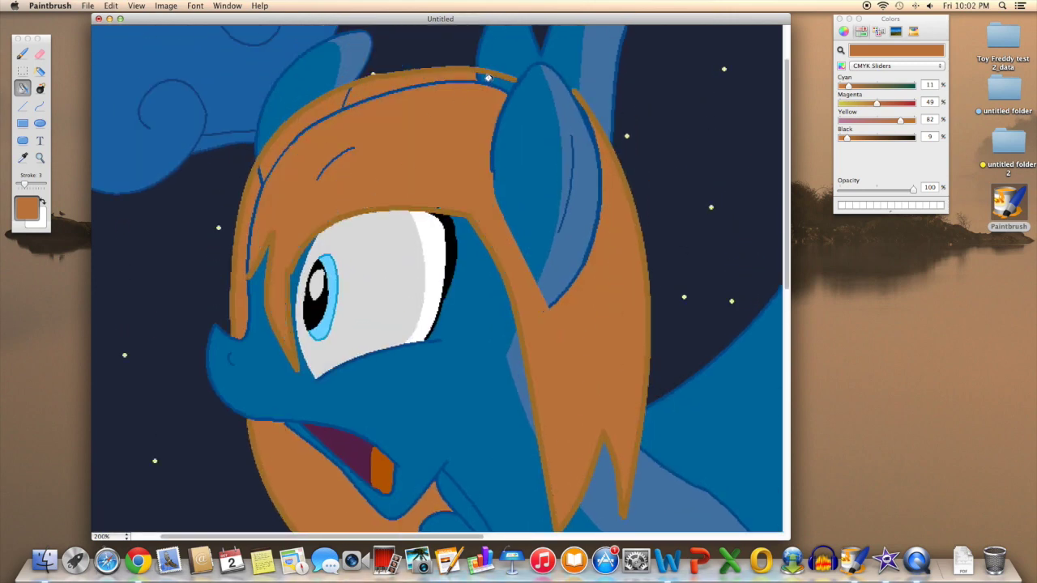
- Zoom in to inspect the top of the mane and the hair spike
left_click(372, 74)
left_click(372, 73)
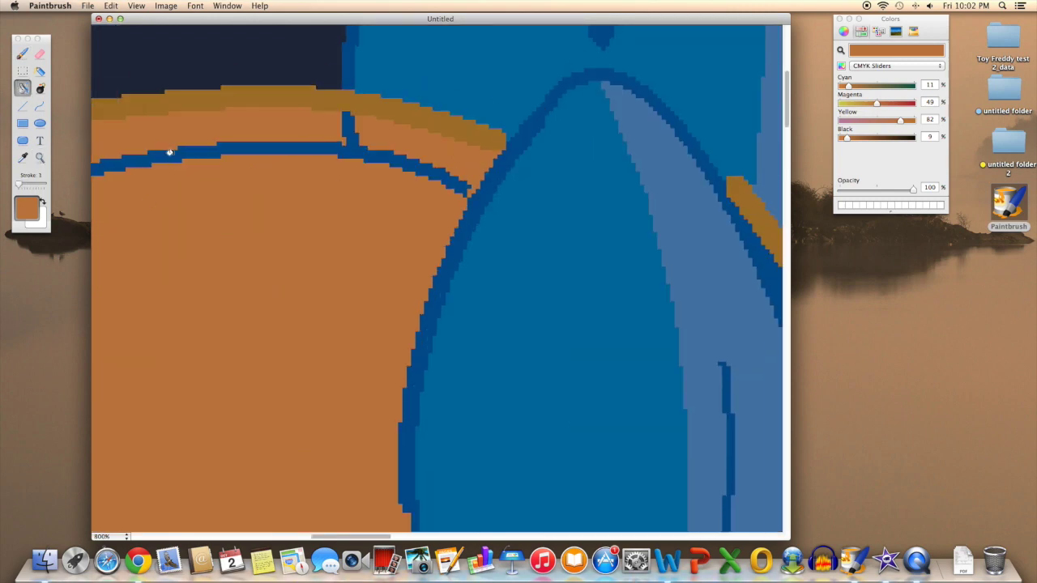
scroll(244, 162, "down", 5)
scroll(373, 191, "left", 3)
scroll(401, 204, "right", 3)
left_click(23, 53)
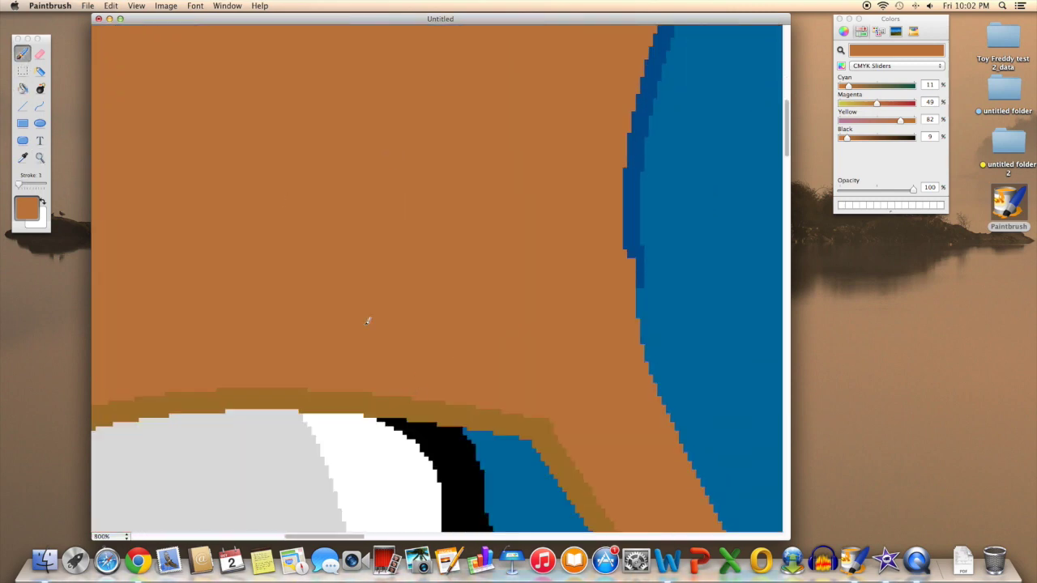
scroll(367, 321, "up", 5)
scroll(341, 275, "left", 3)
left_click(39, 159)
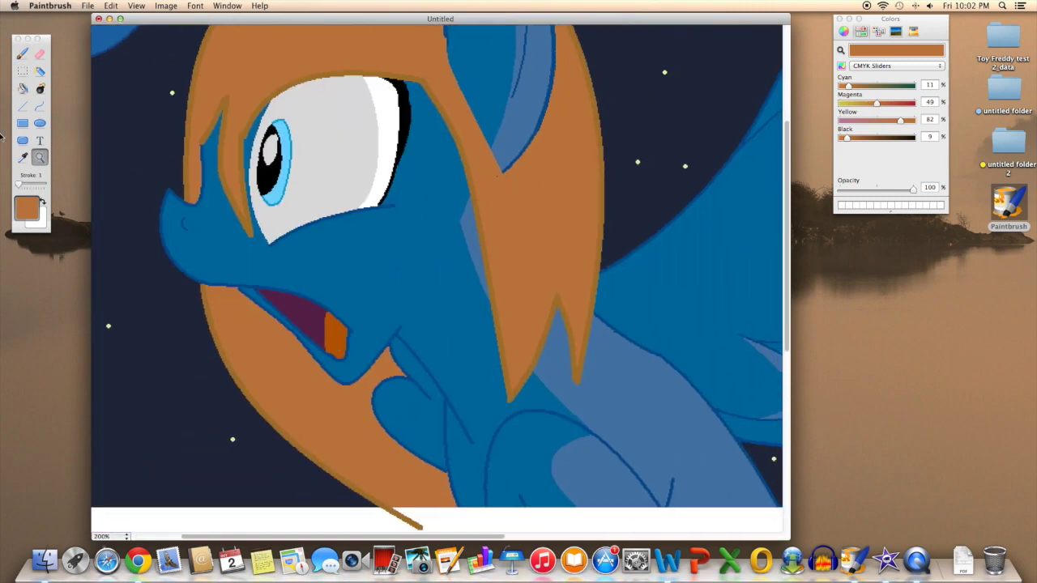
key("super+equal")
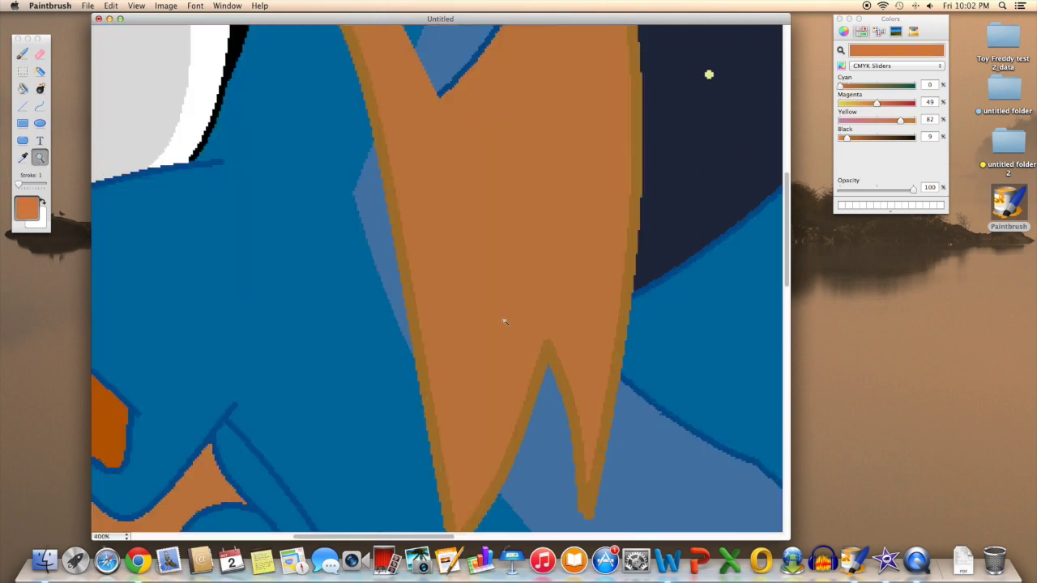
scroll(325, 209, "up", 2)
scroll(542, 219, "up", 5)
scroll(500, 283, "up", 10)
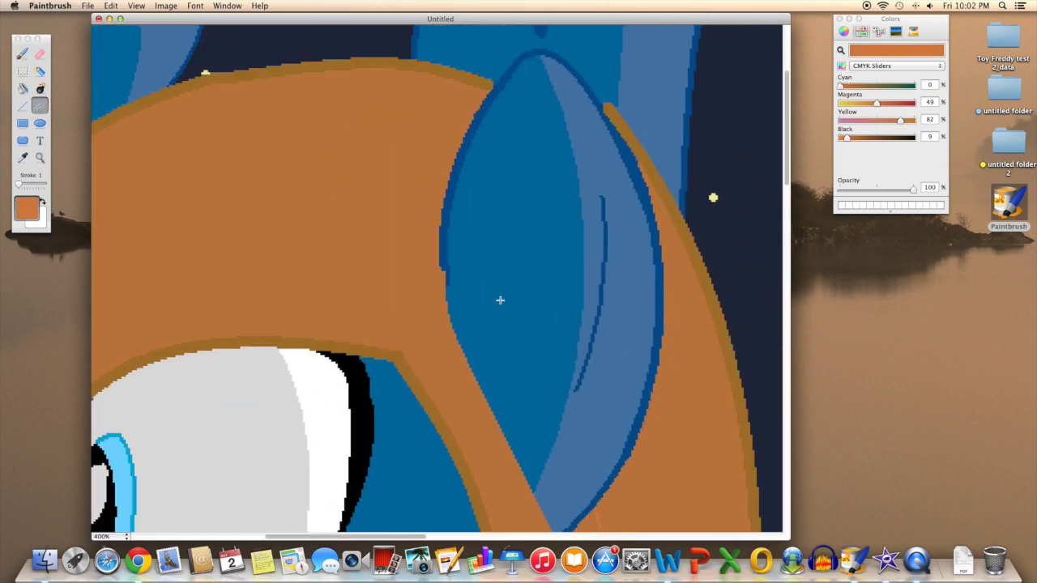
scroll(255, 165, "down", 10)
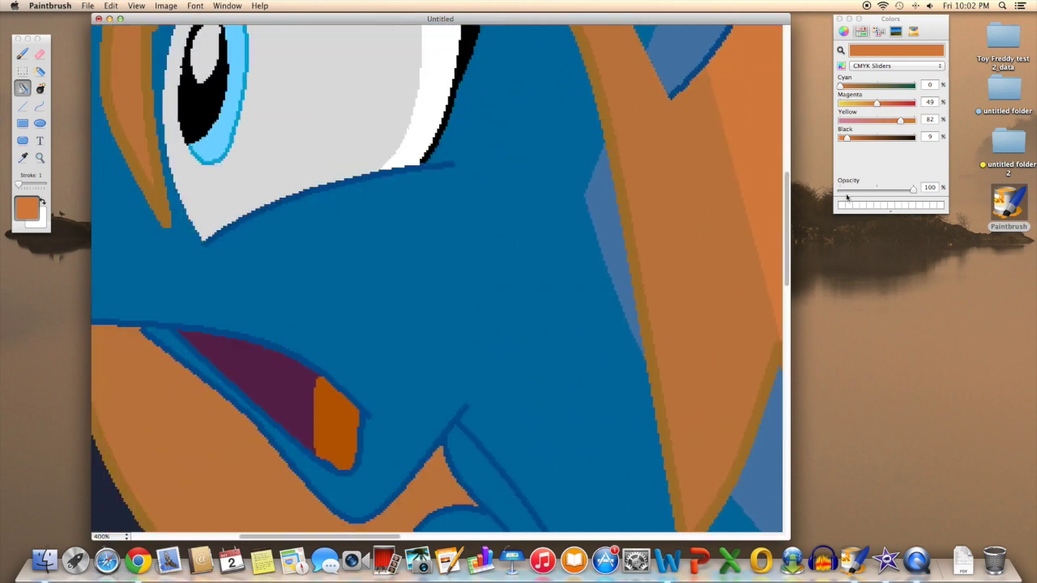
- Sample the darker brown and draw thin strand lines along the hair edge
key("e")
left_click_drag(850, 139, 864, 138)
key("c")
scroll(414, 294, "down", 10)
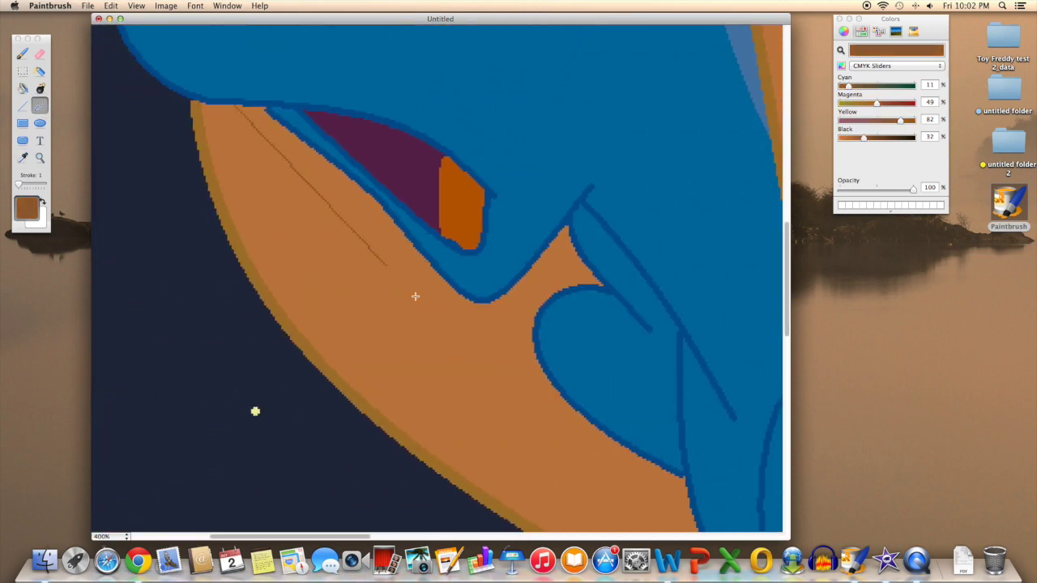
left_click_drag(235, 105, 697, 527)
left_click_drag(418, 381, 433, 379)
scroll(324, 244, "down", 3)
scroll(238, 102, "up", 12)
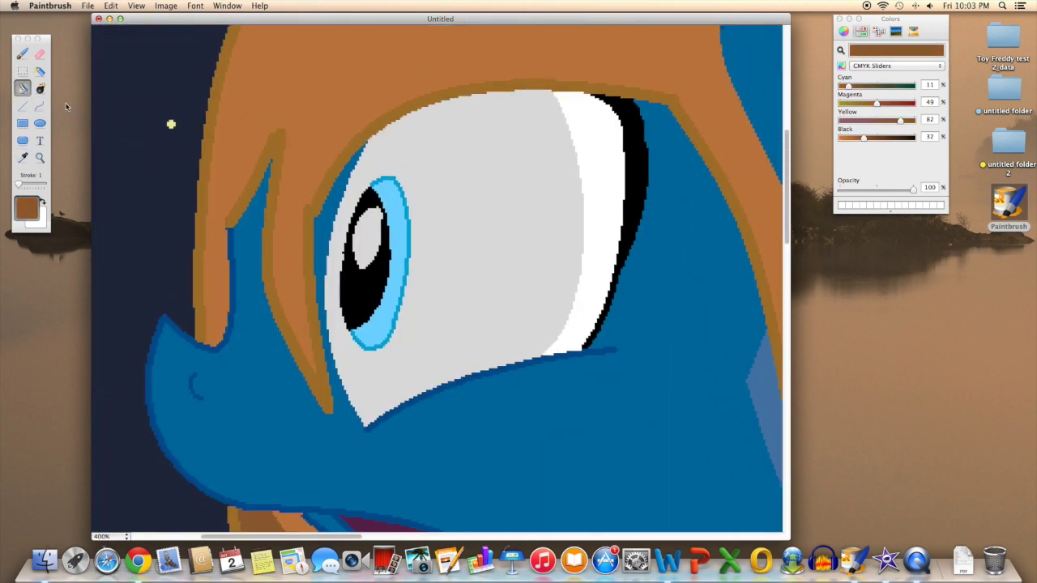
scroll(170, 123, "up", 2)
left_click_drag(310, 43, 225, 349)
scroll(245, 192, "right", 3)
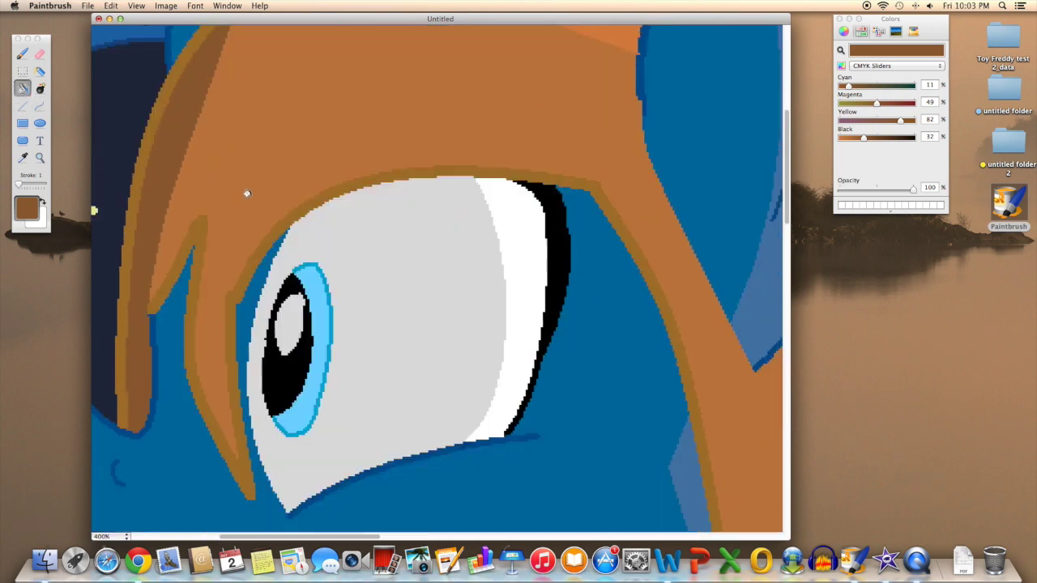
scroll(235, 178, "down", 3)
mouse_move(209, 168)
left_mouse_down()
mouse_move(233, 393)
mouse_move(208, 278)
left_mouse_up()
key("z")
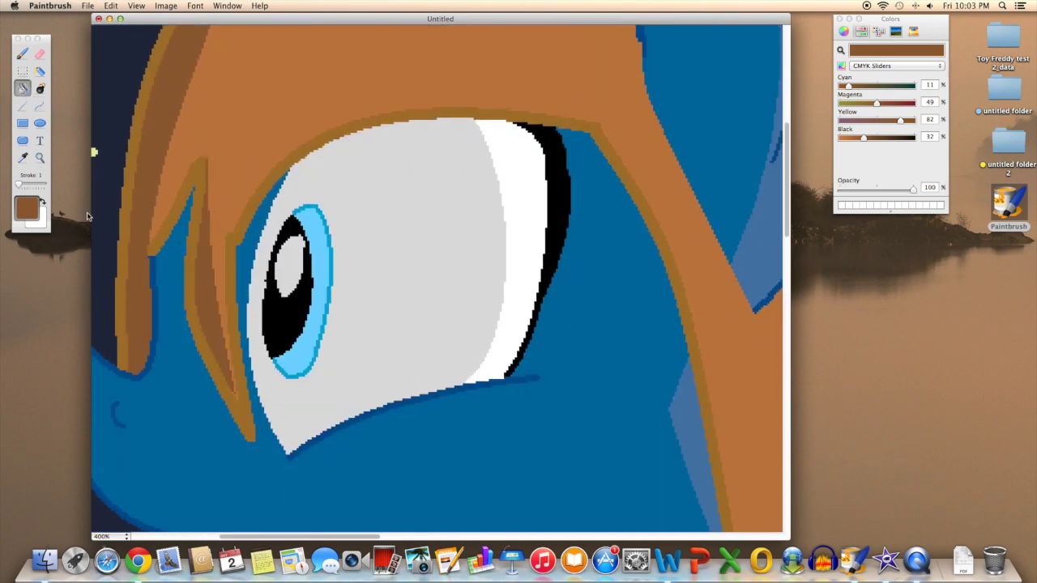
left_click(377, 327, "alt")
- Cut the small stray copy off the canvas
key("s")
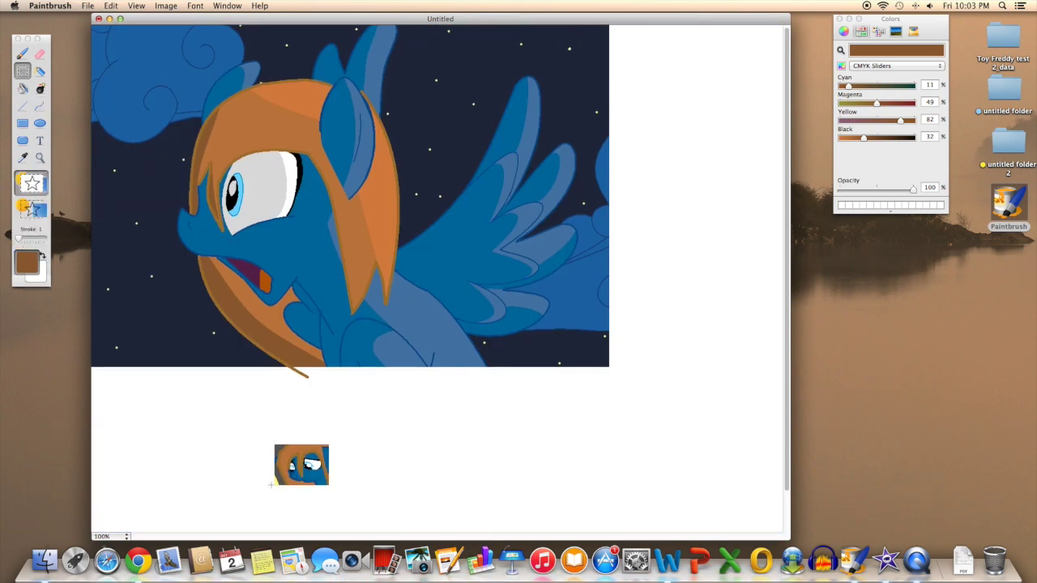
right_click(317, 456)
left_click(340, 463)
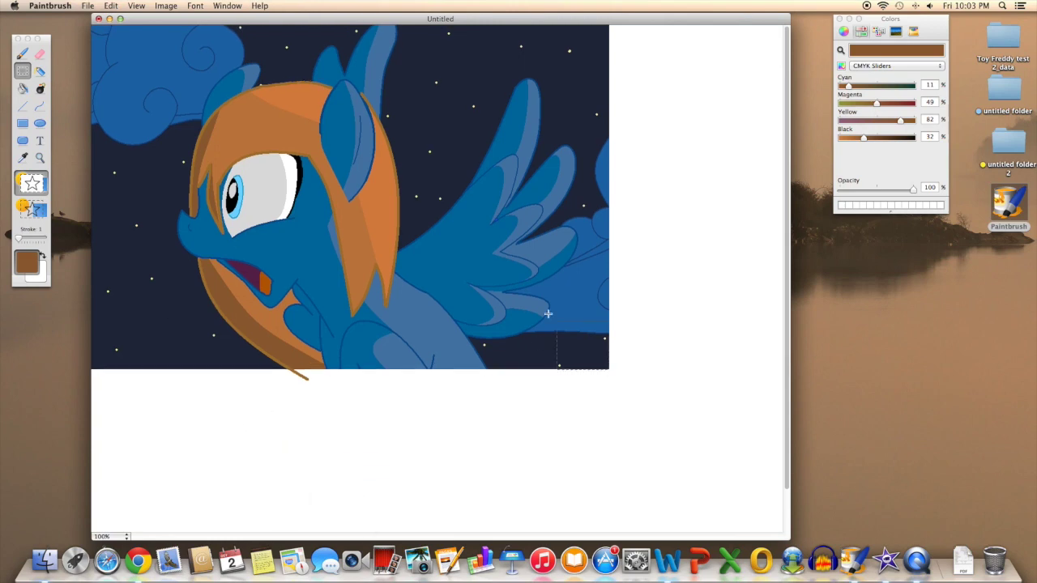
- Crop the canvas to the night-sky picture and zoom in on the pony's head
left_click(165, 5)
left_click(174, 82)
left_click(165, 6)
left_click(175, 81)
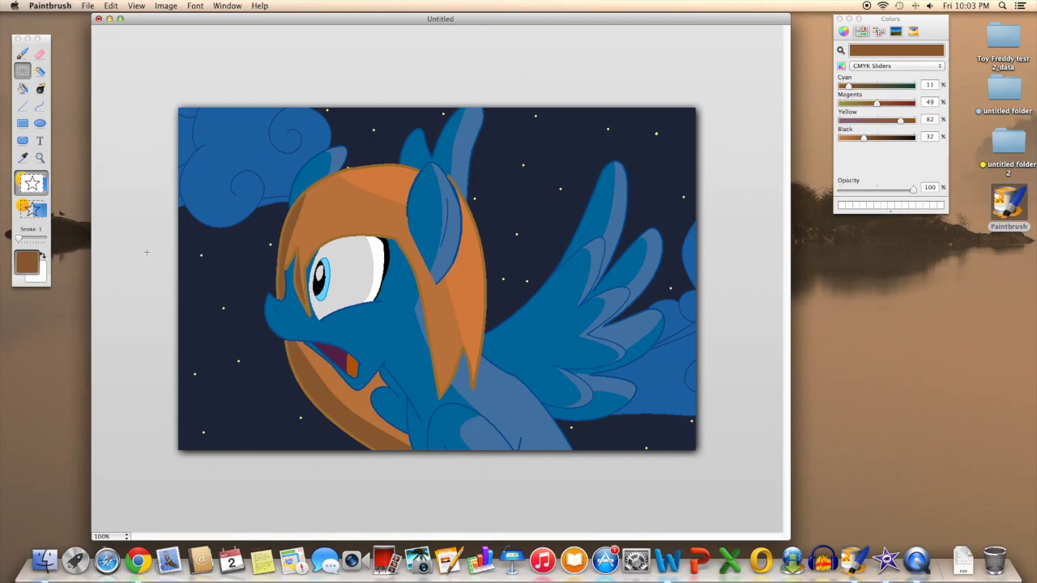
key("z")
left_click(397, 243)
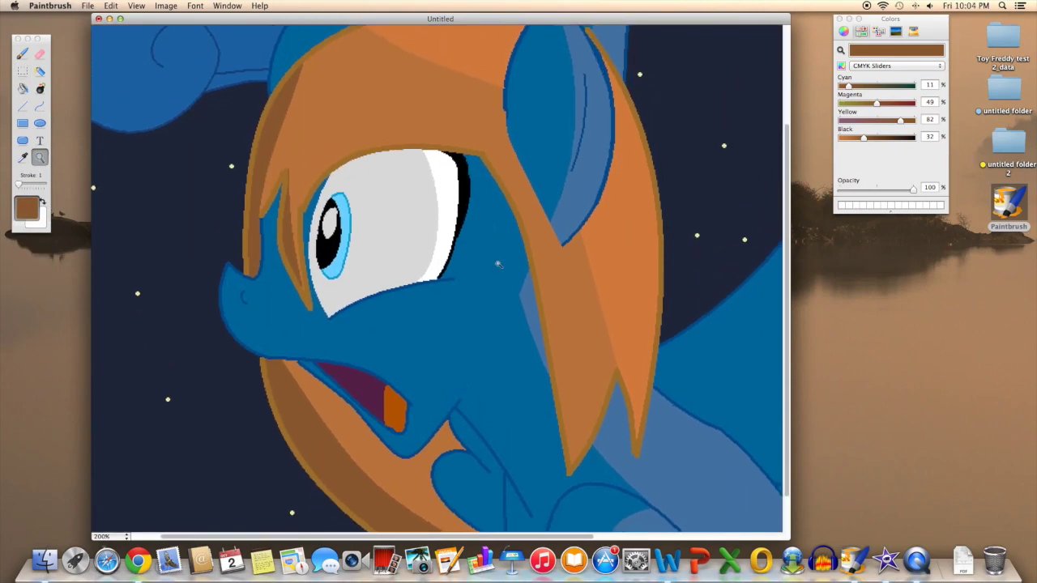
left_click(694, 157)
key("p")
left_click(423, 186, "alt")
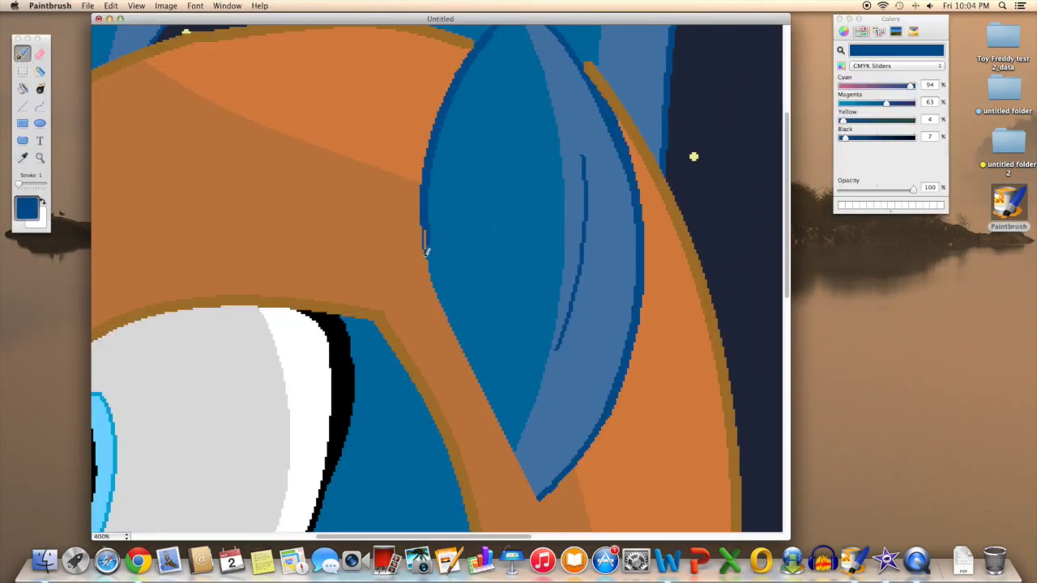
scroll(427, 249, "up", 3)
key("l")
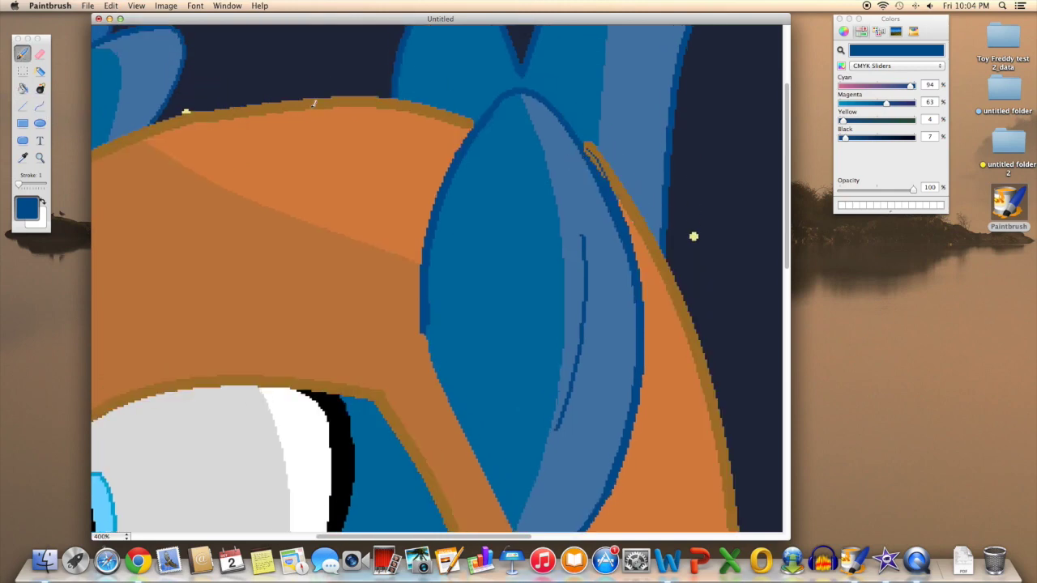
left_click(419, 243, "alt")
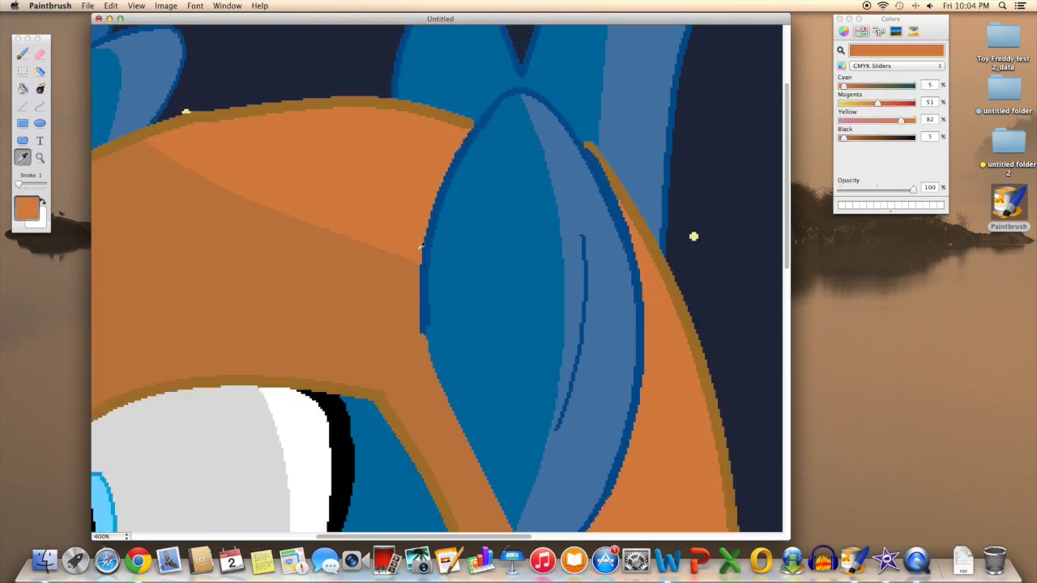
key("super+minus")
scroll(486, 145, "down", 2)
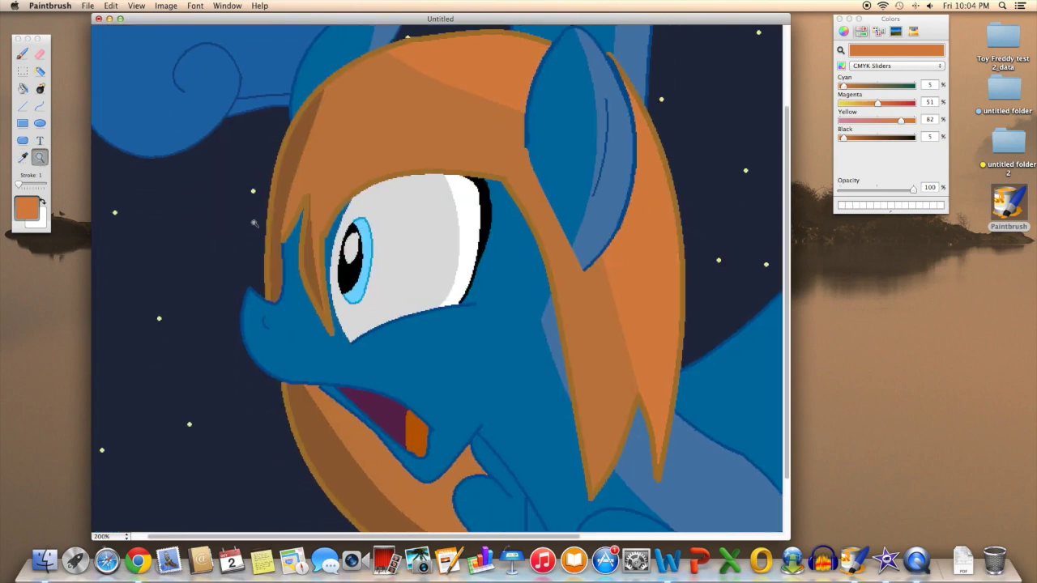
scroll(486, 121, "down", 2)
left_click(534, 99, "alt")
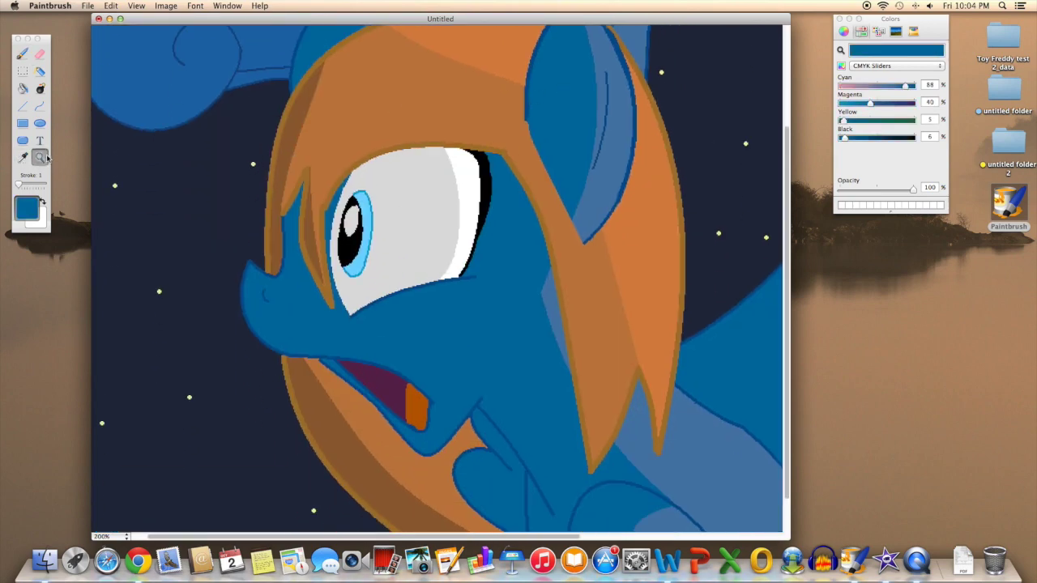
scroll(437, 276, "up", 2)
left_click(652, 184, "alt")
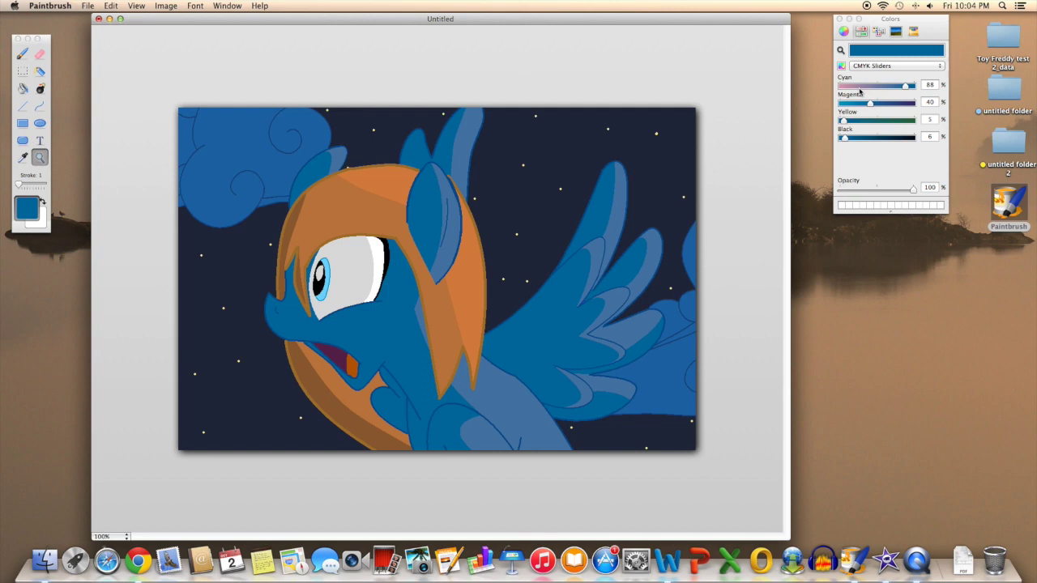
left_click(913, 31)
- Place green size-40 text 'GARROTH!!!' at the top left
left_click(881, 105)
key("t")
left_click(379, 203)
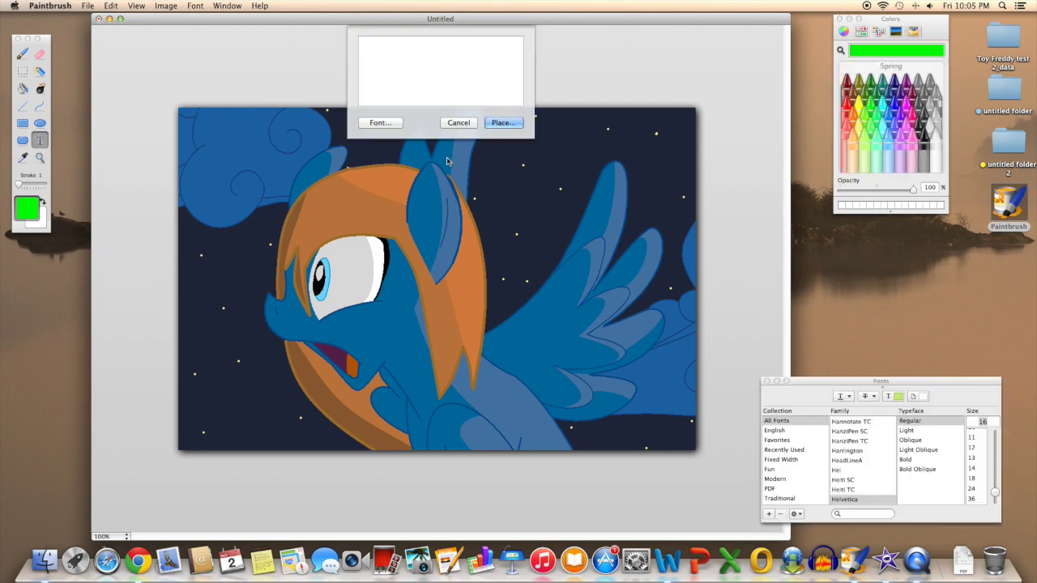
type("GARROTH!!!")
left_click(972, 498)
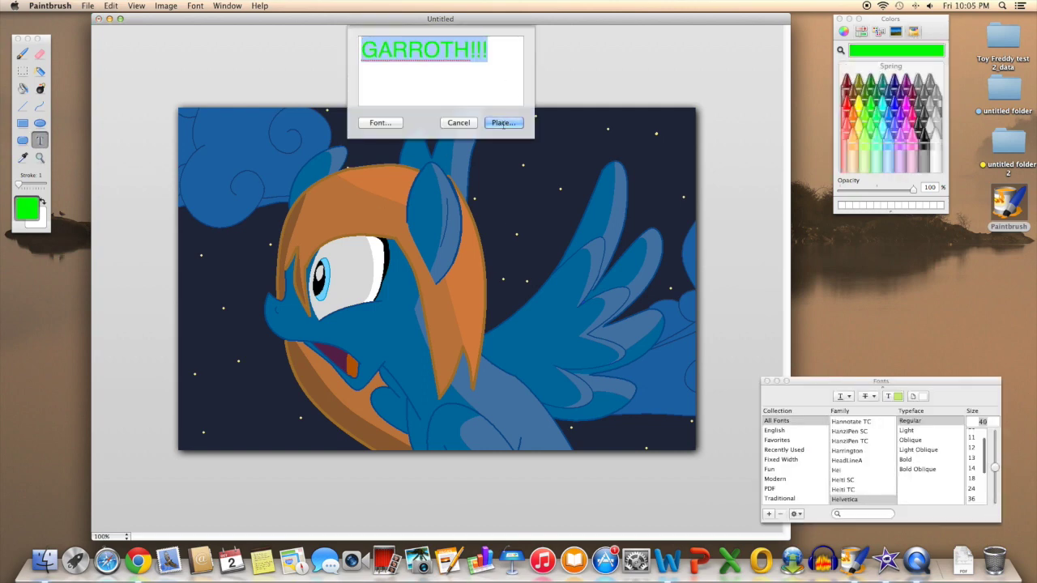
left_click(503, 122)
- Add 'GARROTH WHERE ARE YOU?' as a second green line below GARROTH!!!
left_click(193, 152)
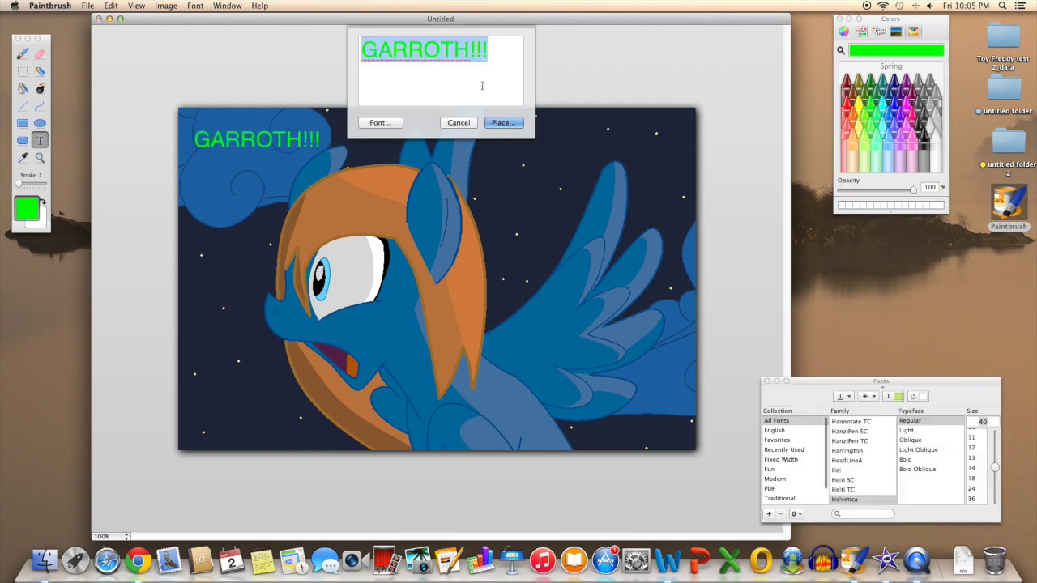
key("BackSpace")
key("BackSpace")
key("BackSpace")
type("WHERE ARE YOU?")
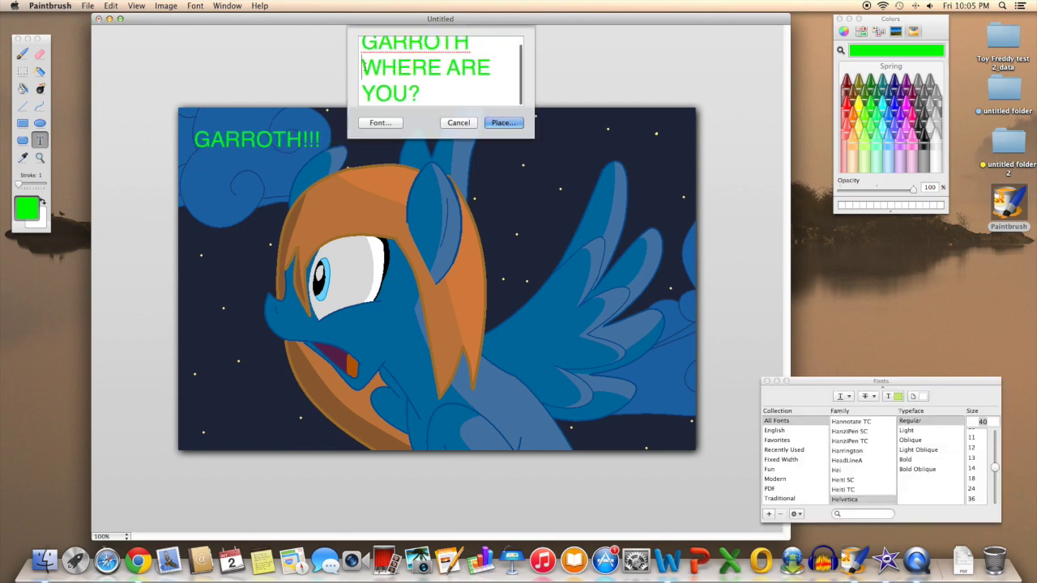
left_click(502, 122)
left_click(689, 128)
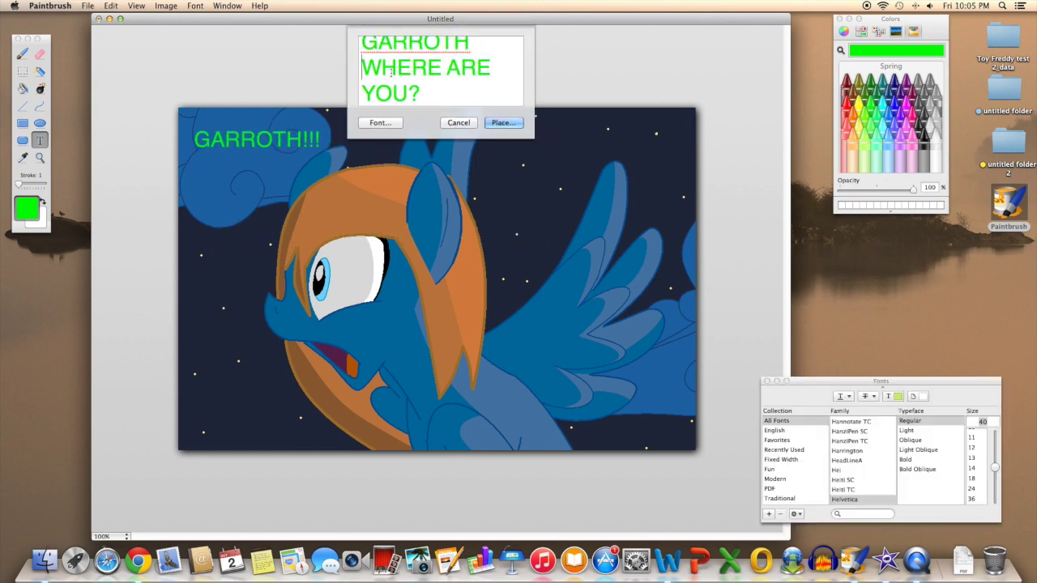
left_click(503, 123)
left_click(689, 128)
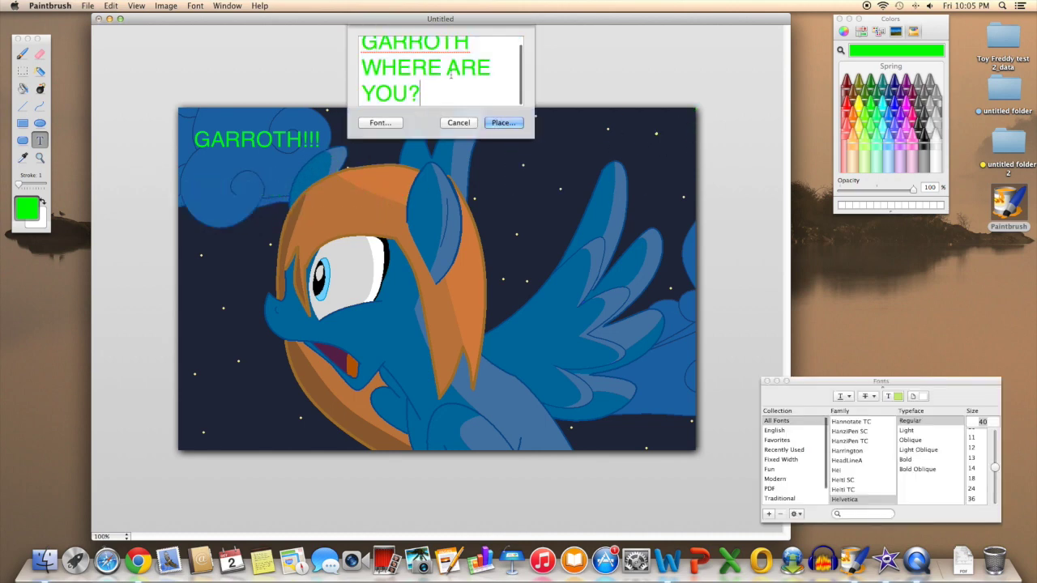
scroll(362, 91, "down", 2)
left_click(502, 123)
mouse_move(206, 217)
left_mouse_down()
mouse_move(203, 231)
mouse_move(562, 248)
mouse_move(693, 194)
left_mouse_up()
left_click(694, 126)
left_click(520, 120)
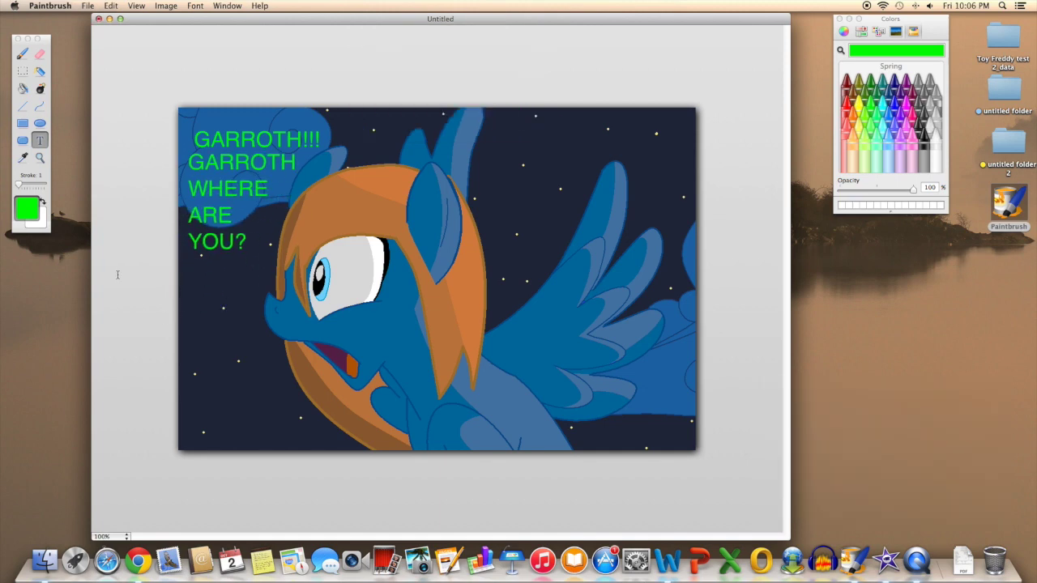
- Save the picture under the name 'Laurance looking for garrot'
left_click(88, 6)
left_click(109, 102)
type("Laurance looking for garrot")
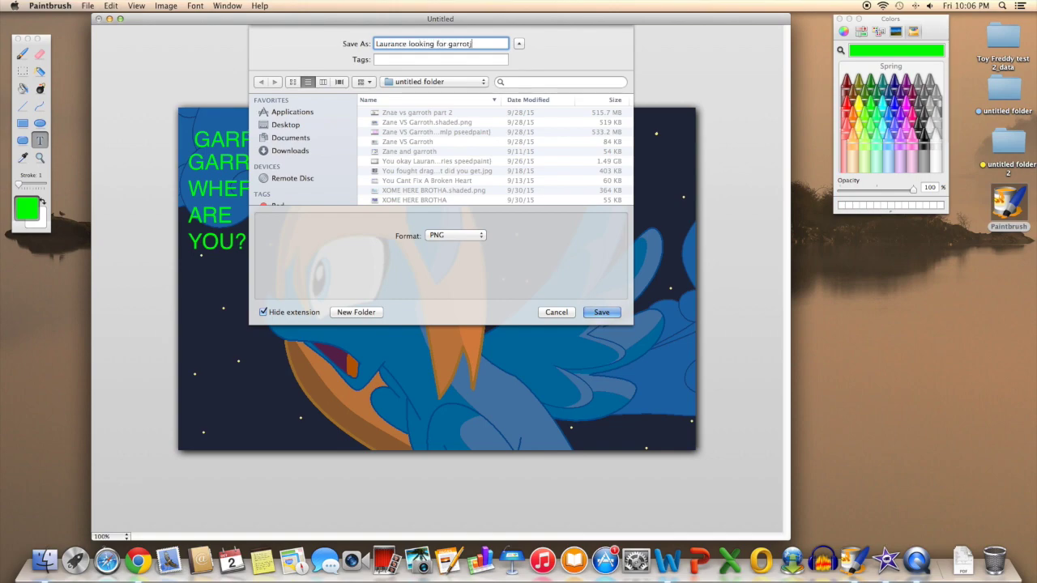
key("Return")
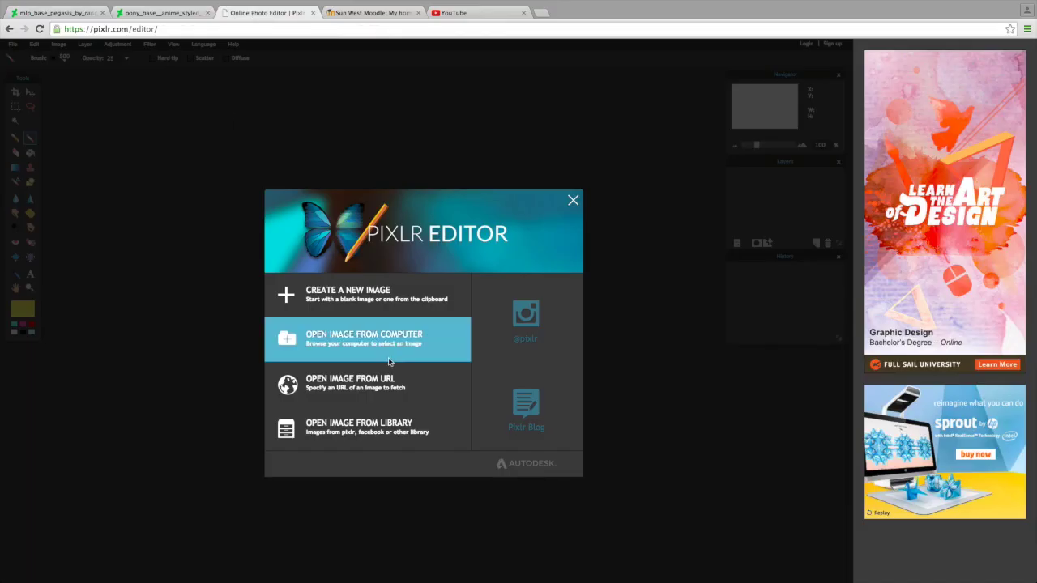
- Open the saved picture in Pixlr Editor
scroll(525, 145, "down", 5)
scroll(535, 154, "down", 5)
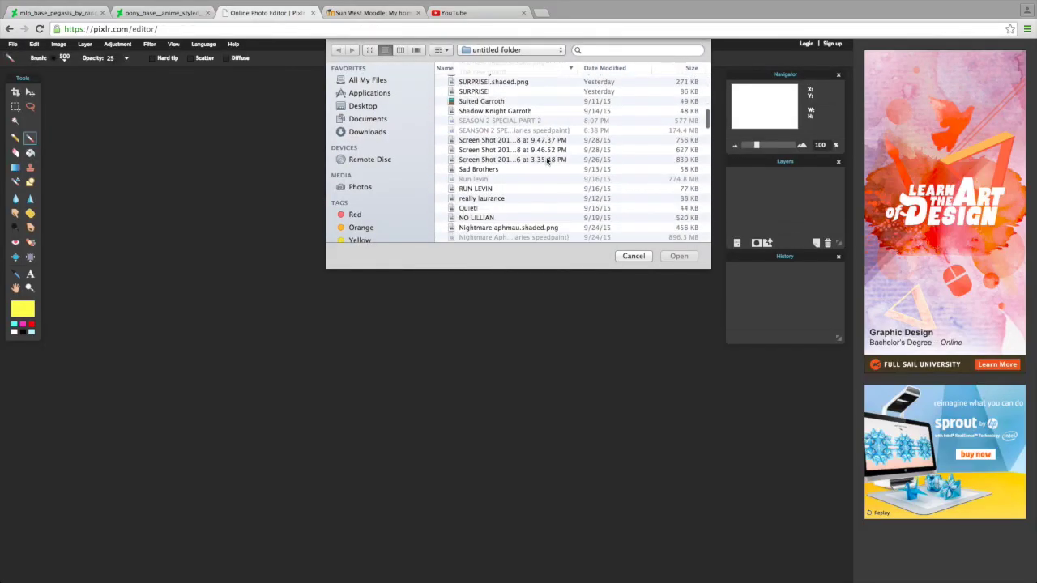
scroll(547, 161, "down", 5)
double_click(531, 193)
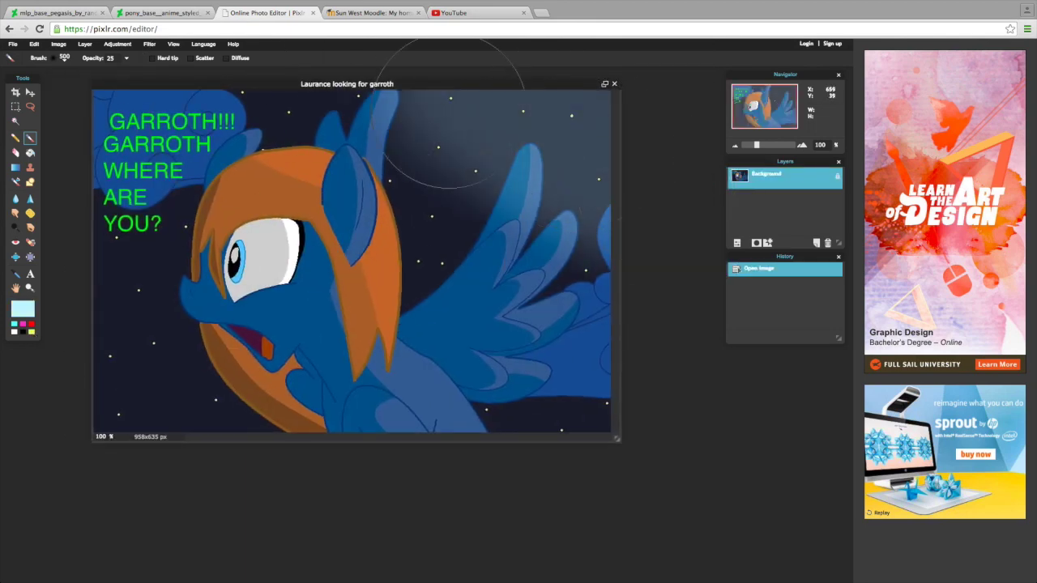
- Brighten the sky and wing with light blue, then darken face, body and text with black
left_click_drag(372, 128, 519, 348)
mouse_move(532, 69)
left_mouse_down()
mouse_move(462, 127)
mouse_move(532, 243)
mouse_move(458, 90)
mouse_move(537, 92)
mouse_move(637, 290)
mouse_move(625, 232)
left_mouse_up()
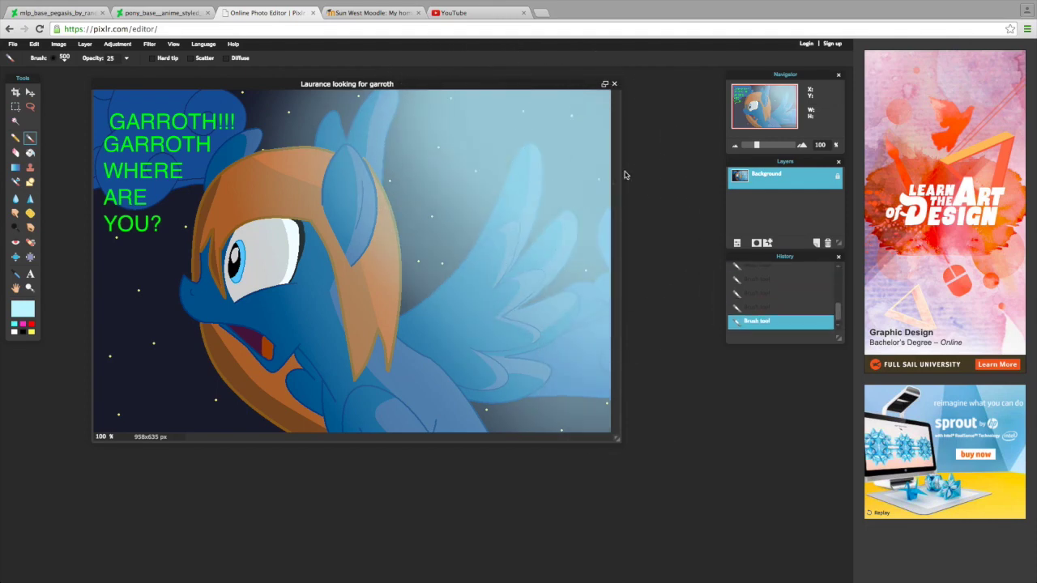
key("d")
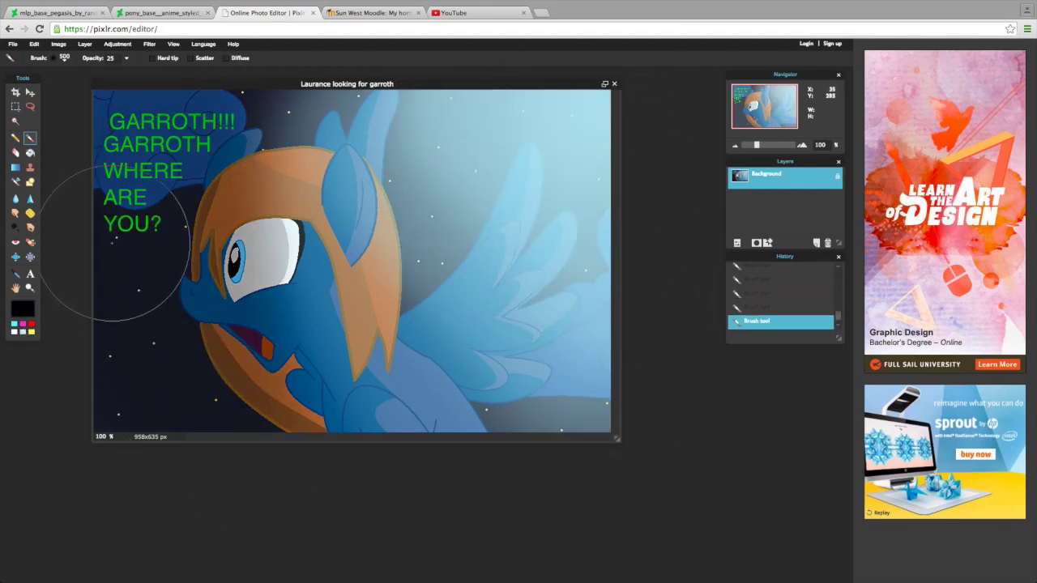
mouse_move(271, 497)
left_mouse_down()
mouse_move(104, 92)
mouse_move(306, 375)
mouse_move(130, 146)
mouse_move(173, 440)
mouse_move(243, 139)
mouse_move(238, 343)
mouse_move(302, 383)
mouse_move(139, 162)
mouse_move(231, 348)
mouse_move(268, 73)
left_mouse_up()
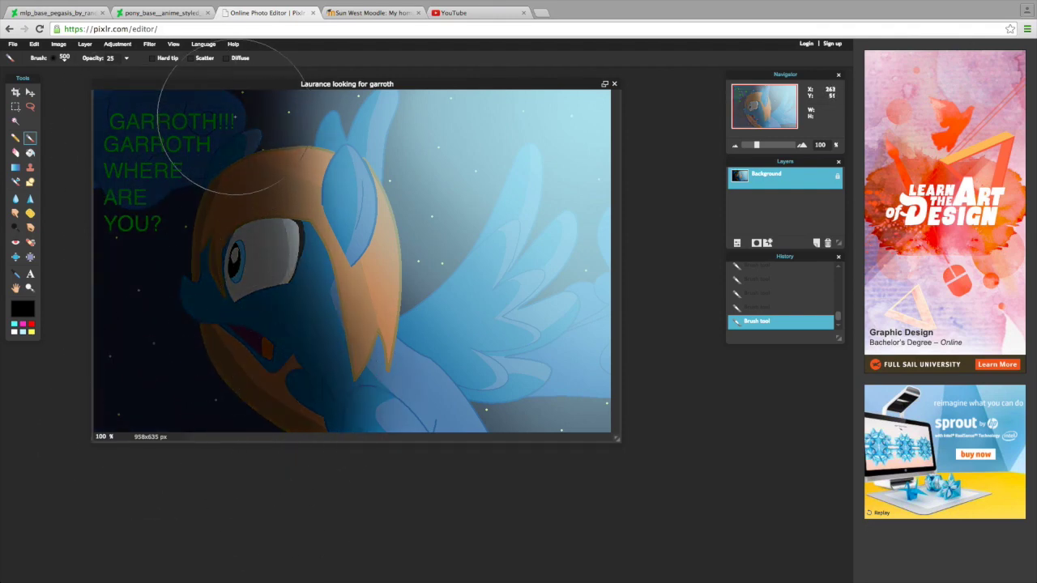
- Save the shaded image as a PNG
left_click(12, 44)
left_click(18, 99)
left_click(574, 393)
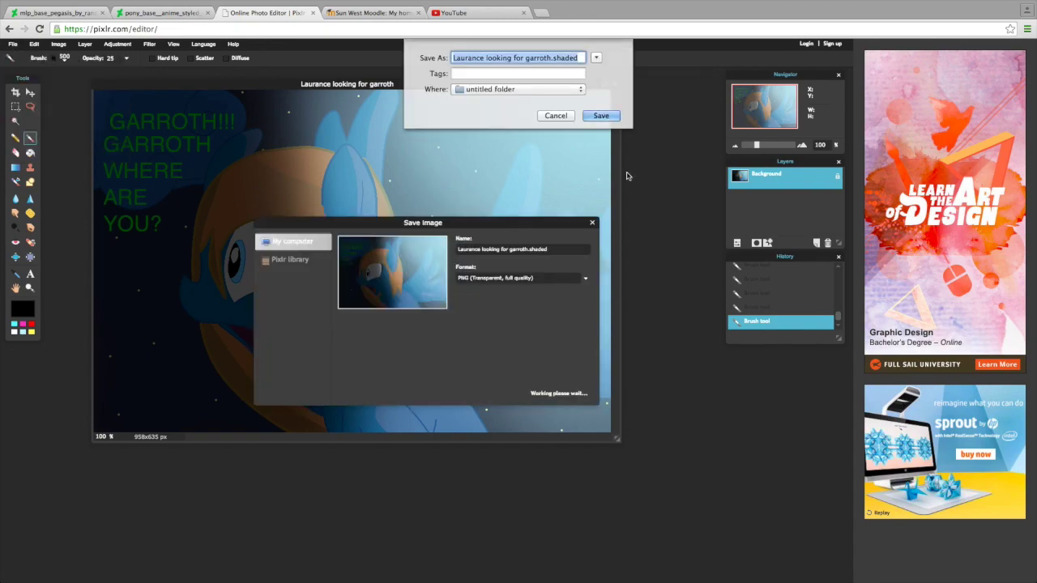
key("Return")
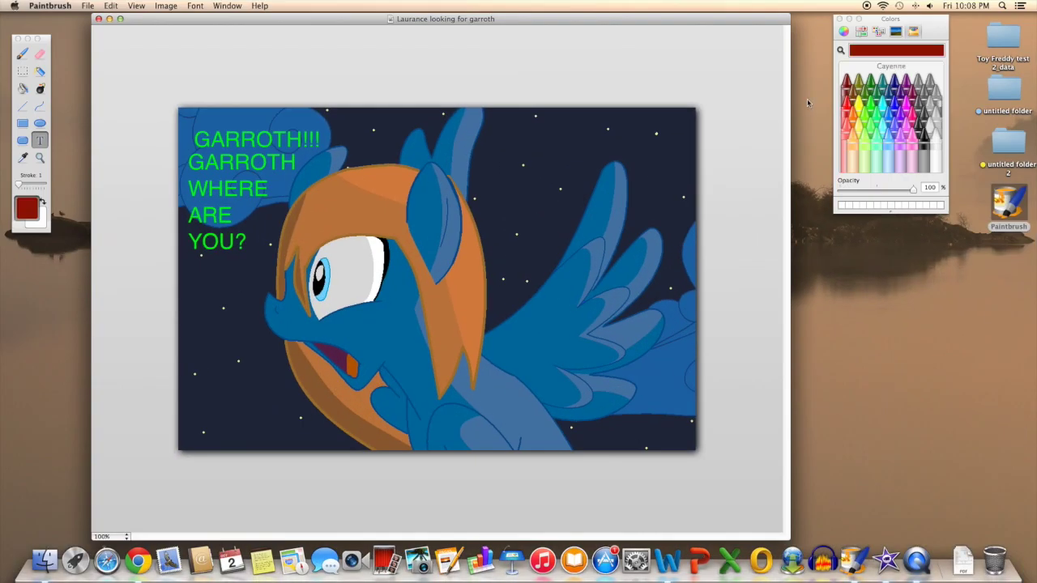
left_click(701, 354)
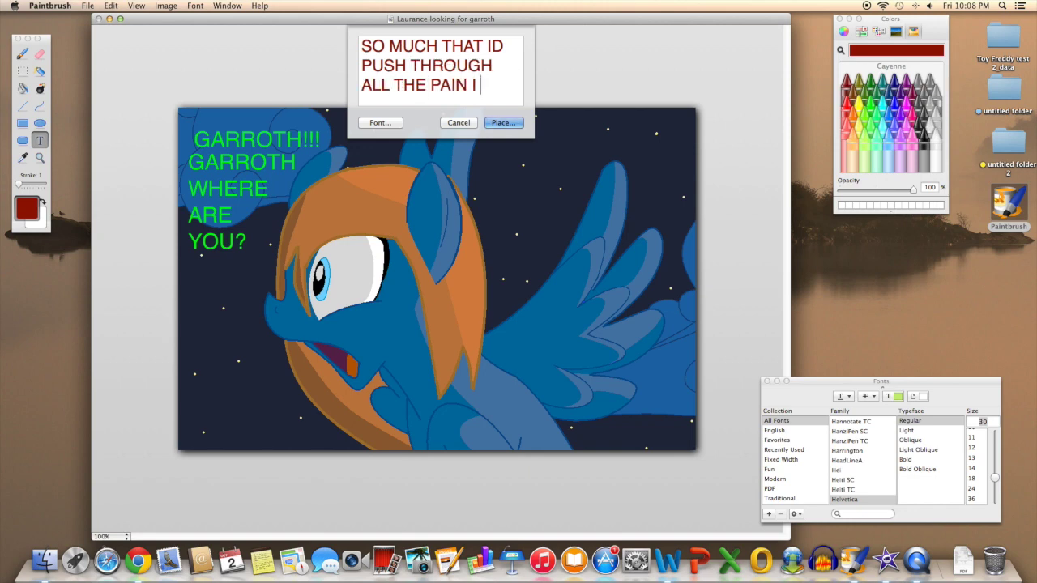
- Replace the text message 'HAVE TO GIVE YOU THIS VIDEO' with a new one beginning 'SEE YA TH'
type("HAVE TO GIVE YOU THIS VIDEO")
key("super+a")
key("BackSpace")
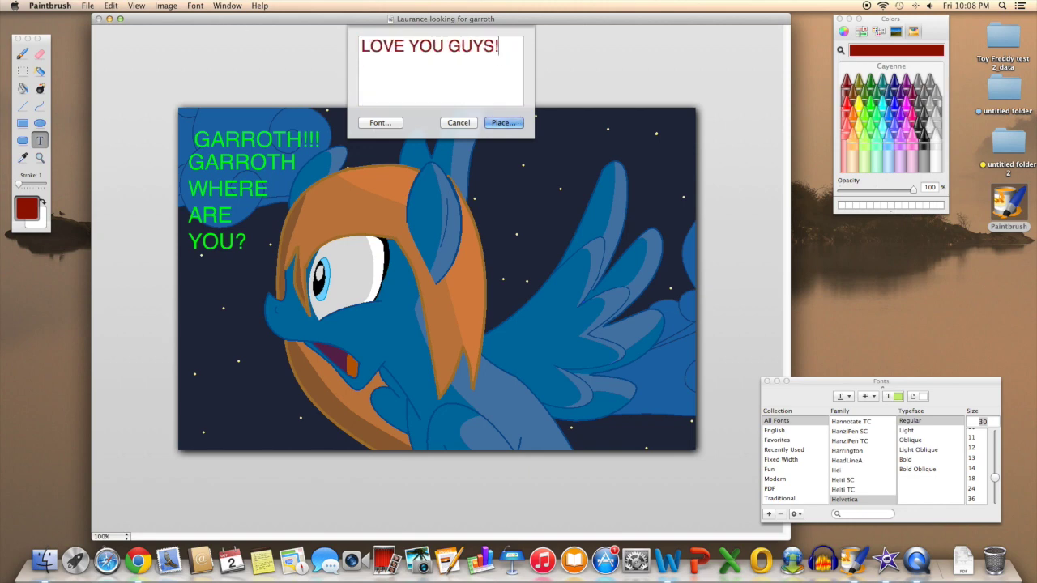
key("BackSpace")
key("BackSpace")
key("BackSpace")
type("AND NOW MOVING ONTO THE NEXT PICTURE!!")
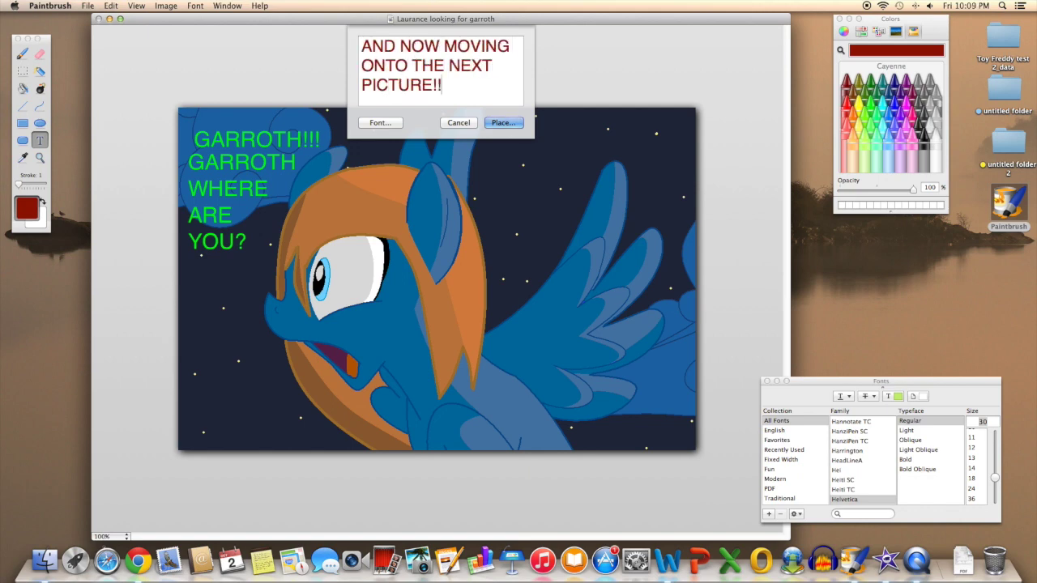
key("super+a")
type("SEE YA TH")
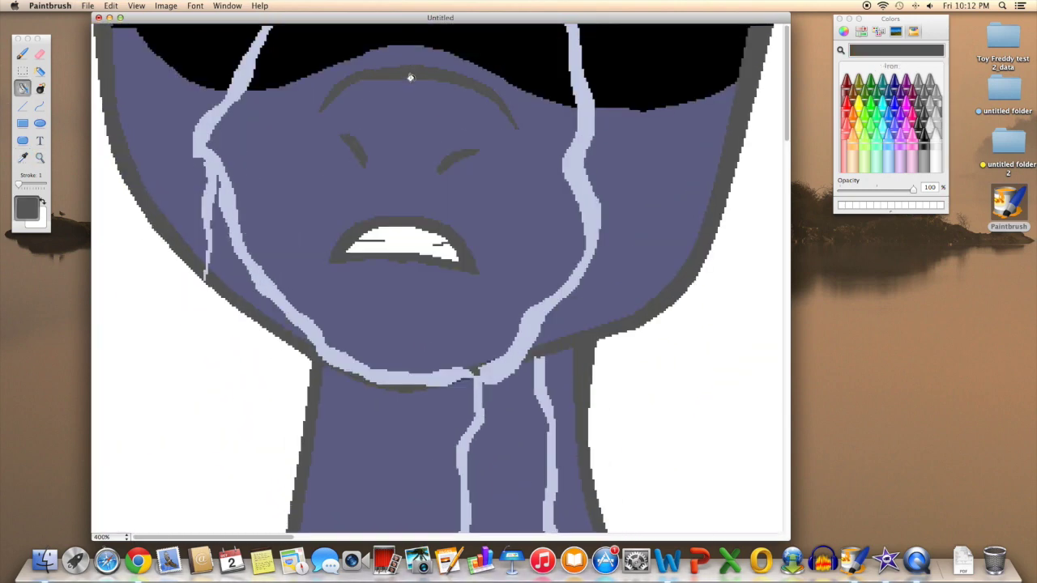
- Zoom in on the neck and bucket-fill the neck and face grey
left_click(474, 373)
left_click(440, 325)
key("p")
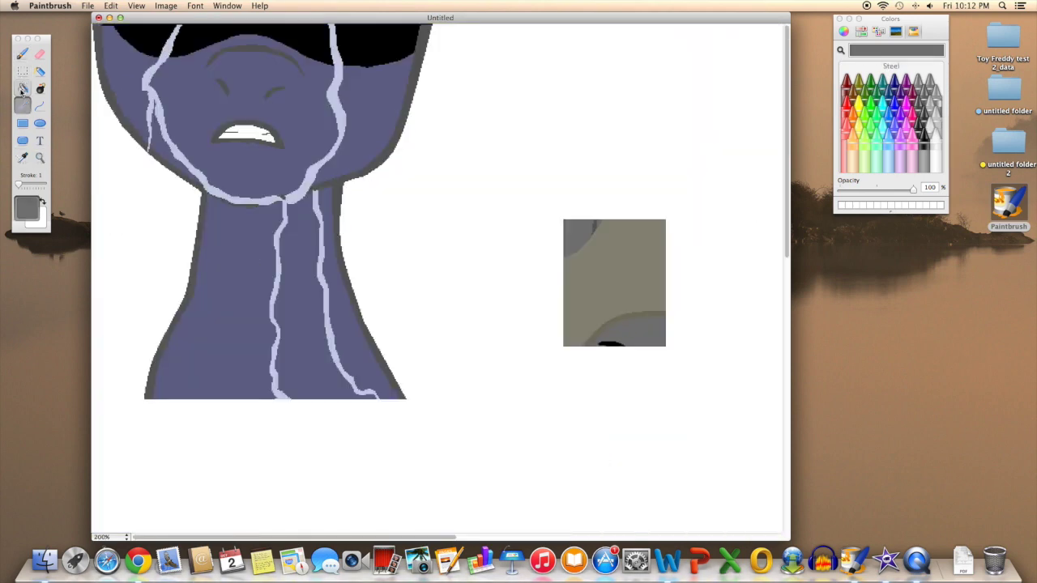
left_click(23, 89)
left_click(235, 308)
left_click(308, 308)
left_click(122, 91)
- Draw curved khaki hair strand outlines down the left and right sides and across the head top
key("z")
left_click(338, 225)
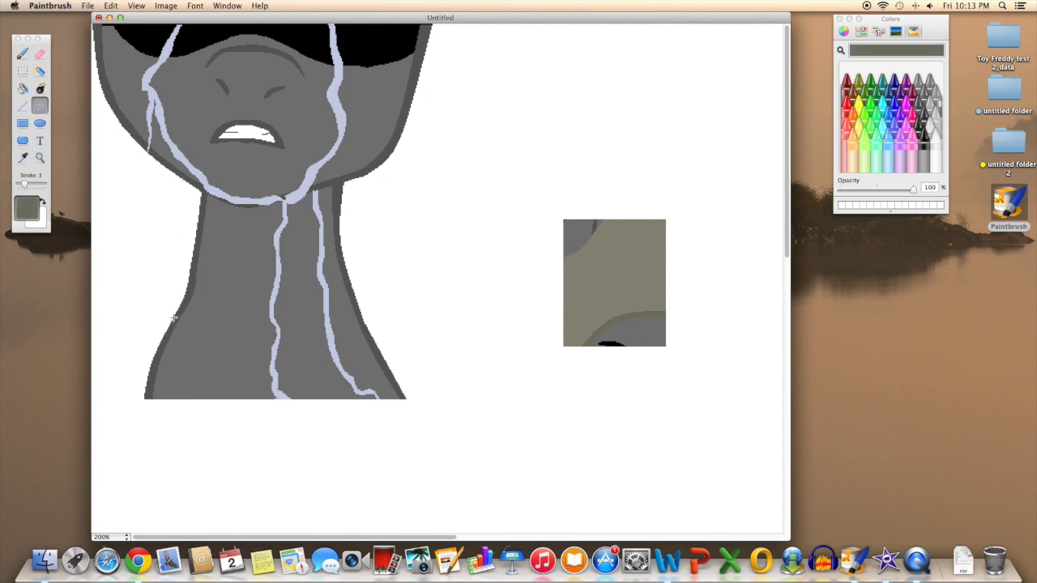
left_click_drag(182, 327, 96, 33)
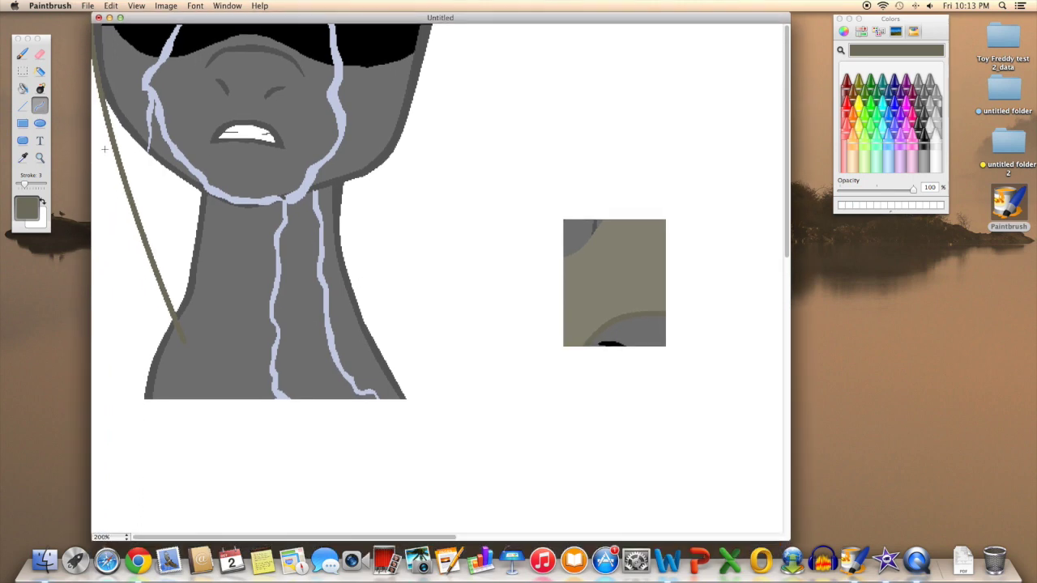
left_click_drag(180, 321, 173, 283)
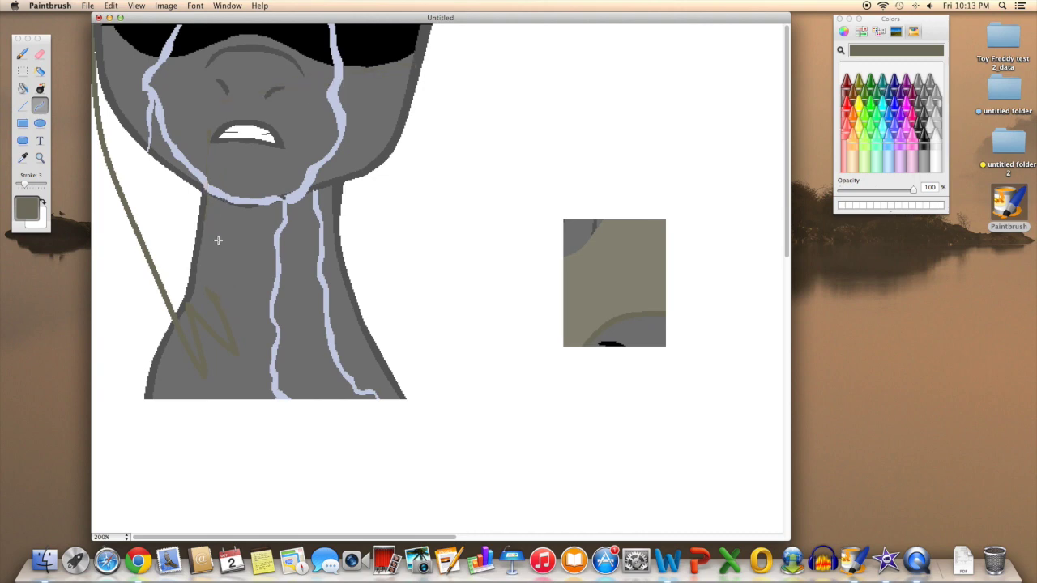
key("super+z")
left_click_drag(101, 80, 187, 25)
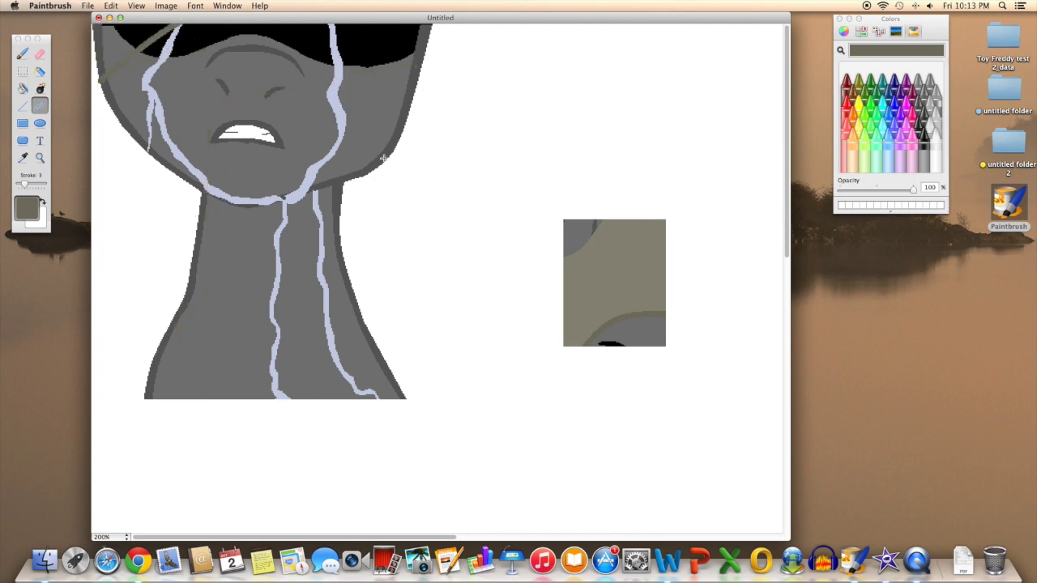
left_click_drag(259, 5, 363, 36)
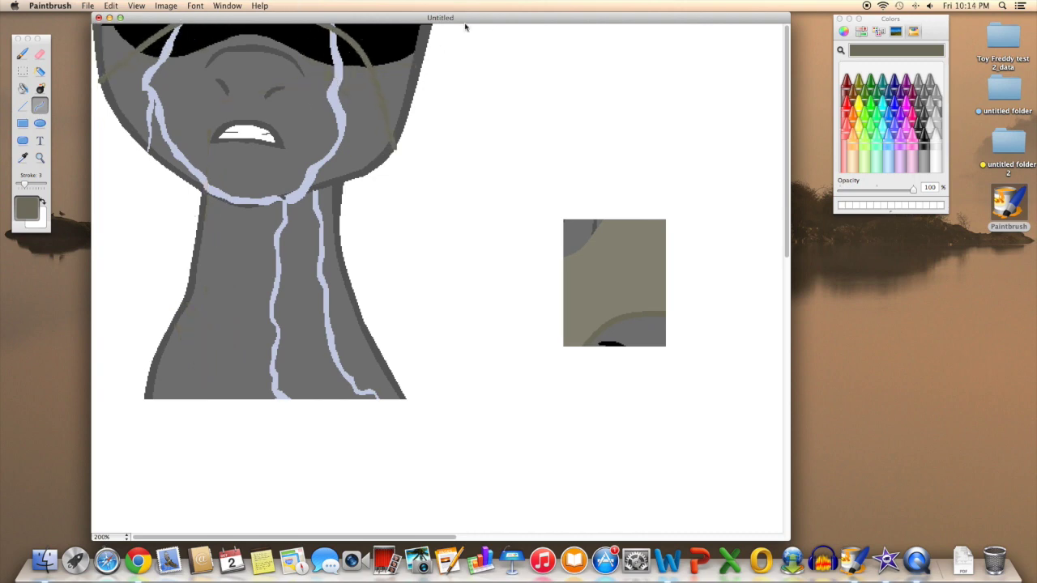
left_click_drag(444, 24, 374, 347)
left_click_drag(410, 187, 422, 197)
left_click_drag(204, 356, 91, 94)
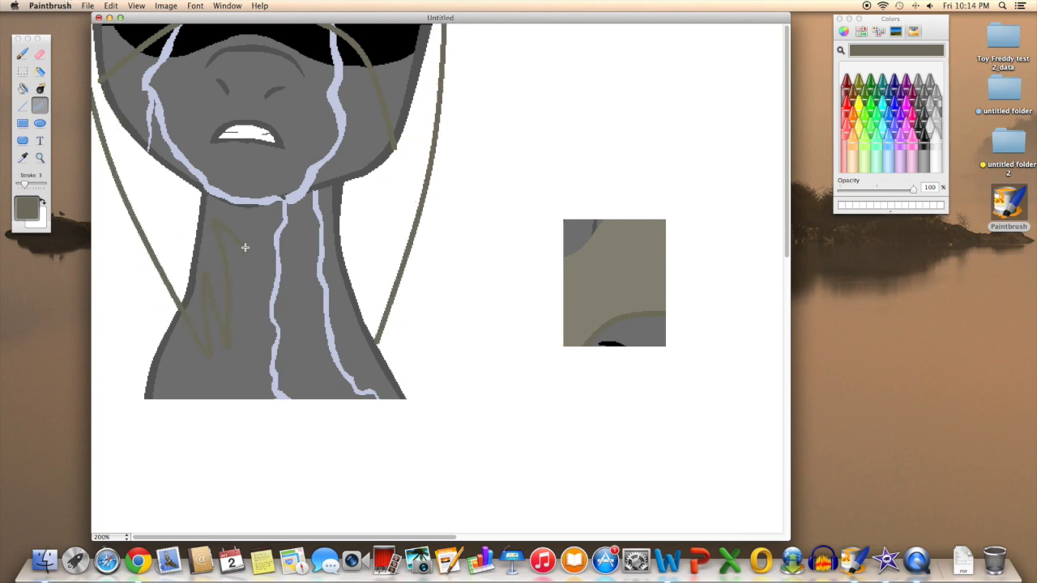
- Fill each hair section khaki, including the gap between strand and face
left_click(574, 279)
left_click(22, 88)
left_click(121, 121)
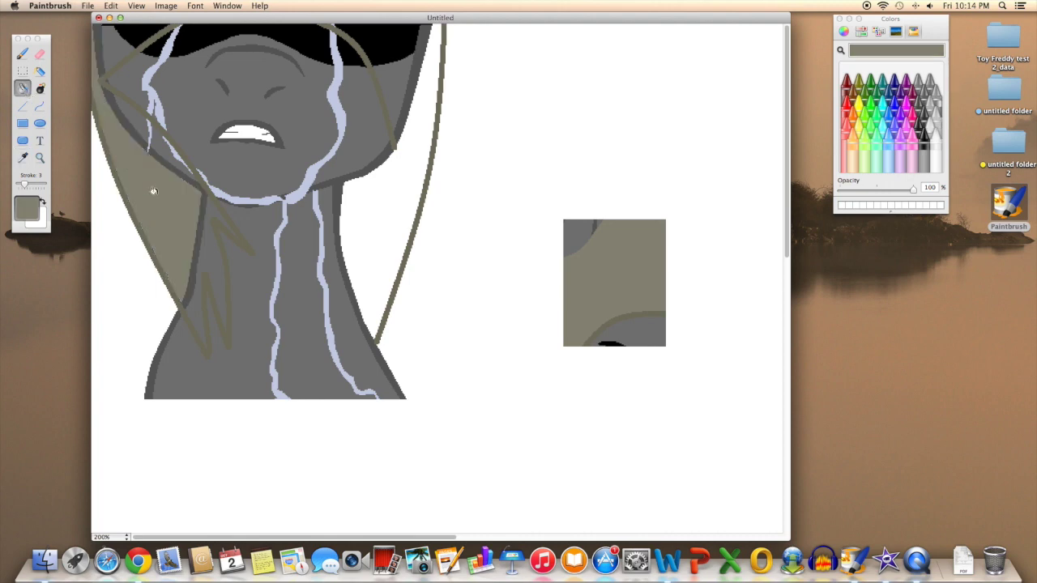
left_click(211, 284)
left_click(146, 130)
left_click(130, 29)
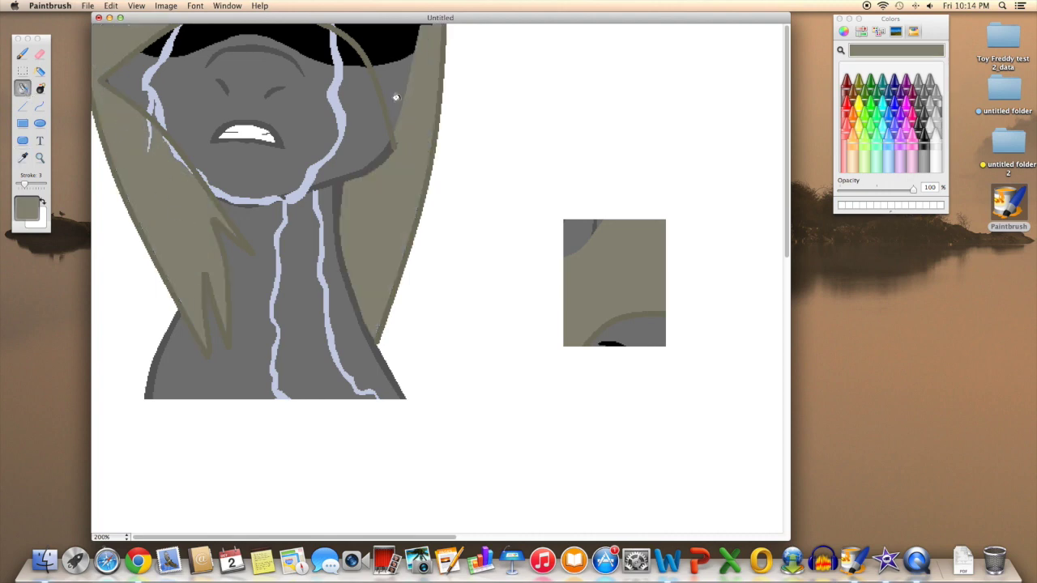
left_click(396, 98)
- Zoom in on the face edge and fill the dark triangle beside it tan
left_click(40, 157)
left_click(174, 114)
left_click(430, 278)
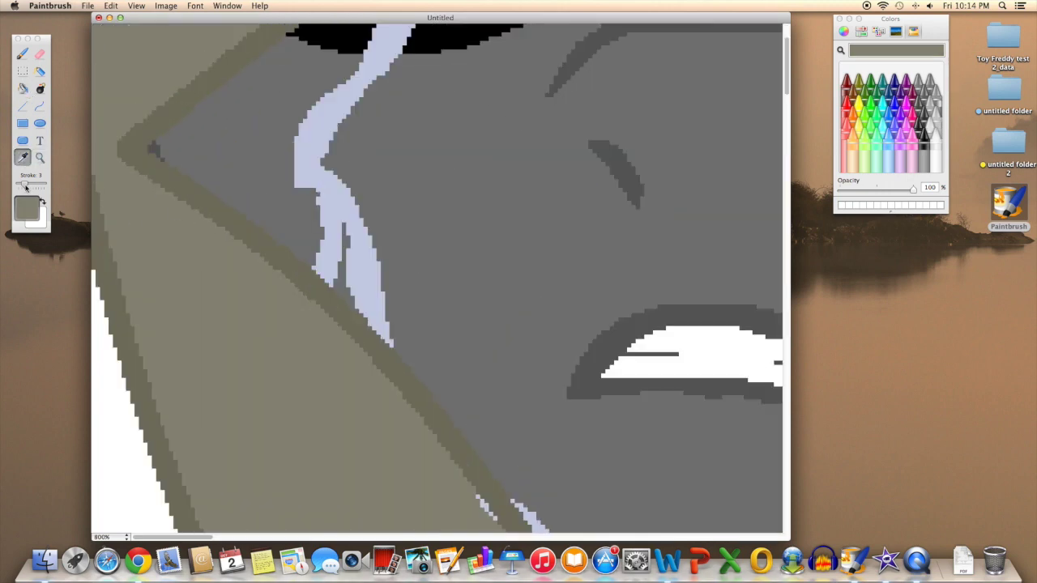
left_click(22, 89)
left_click(178, 146)
- Draw a thicker curved line in the darker hair-outline colour along the face edge
left_click(22, 157)
left_click(276, 255)
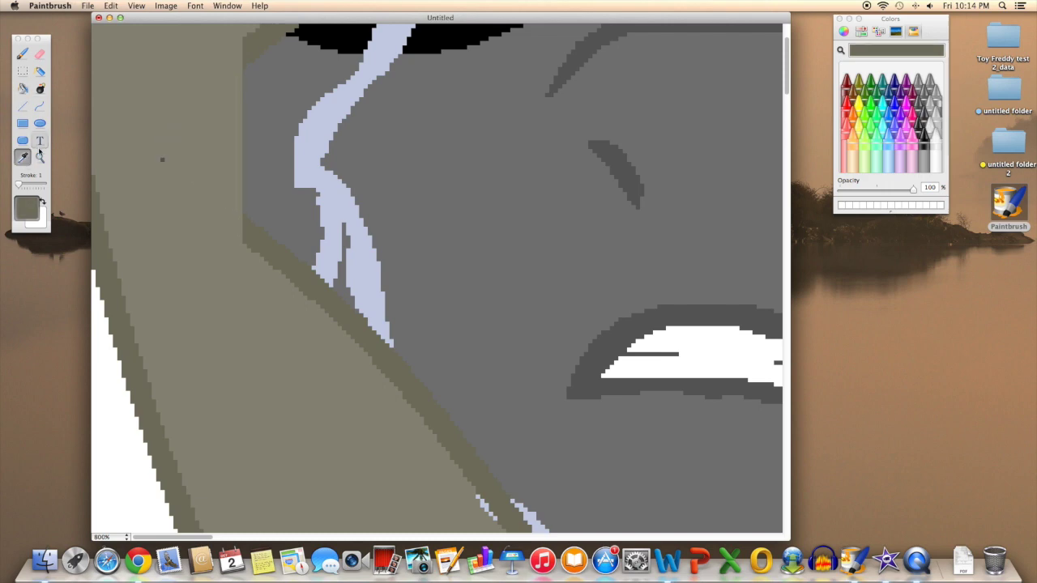
left_click_drag(19, 184, 25, 184)
left_click(40, 106)
left_click_drag(240, 37, 236, 243)
- Touch up the tan hair spike with freehand painting
scroll(227, 162, "up", 3)
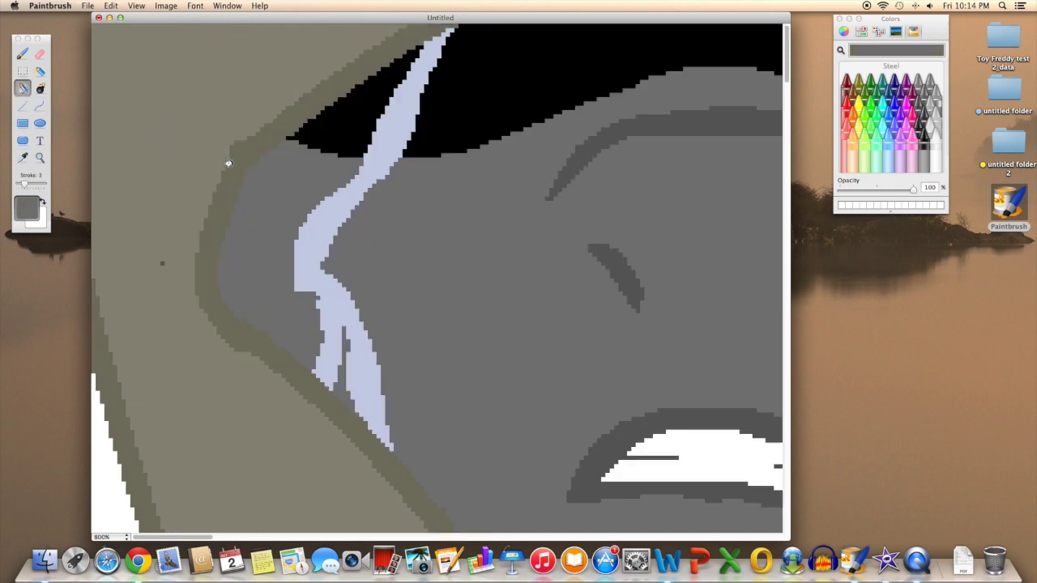
key("b")
scroll(169, 256, "right", 10)
left_click_drag(541, 25, 541, 28)
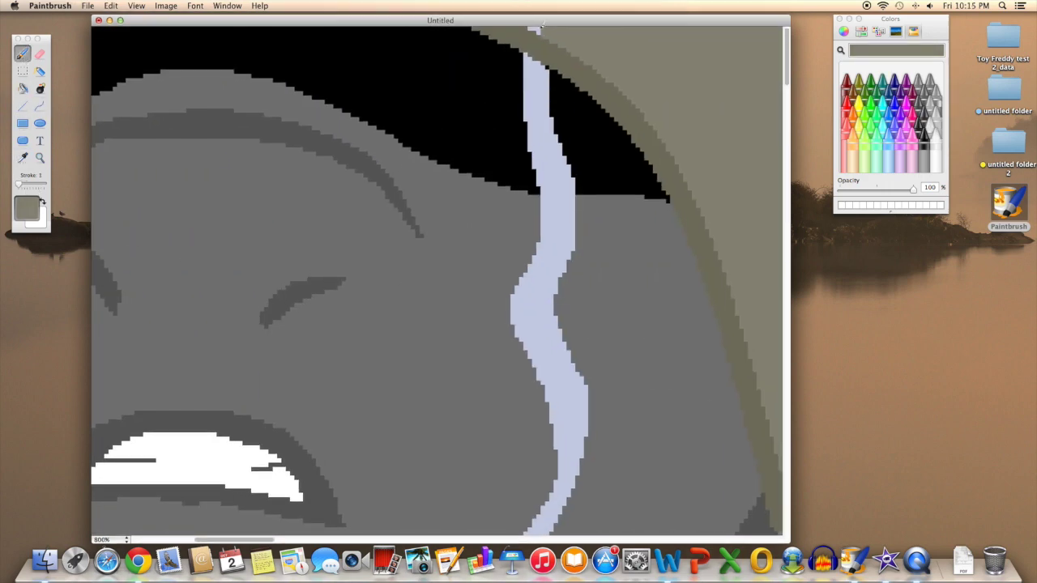
double_click(39, 158)
left_click(102, 170)
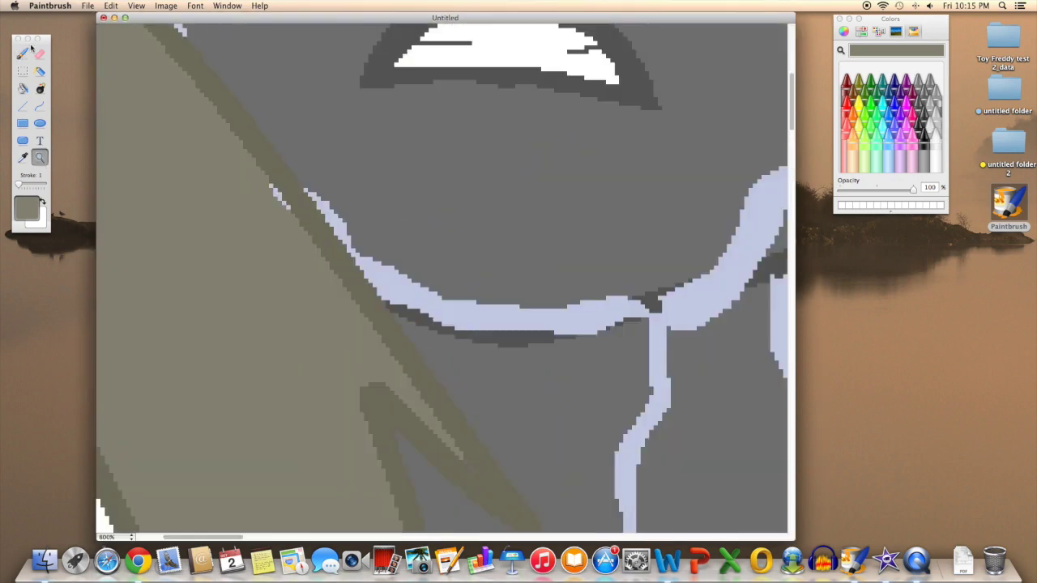
key("b")
key("z")
left_click(291, 203, "alt")
left_click(243, 356)
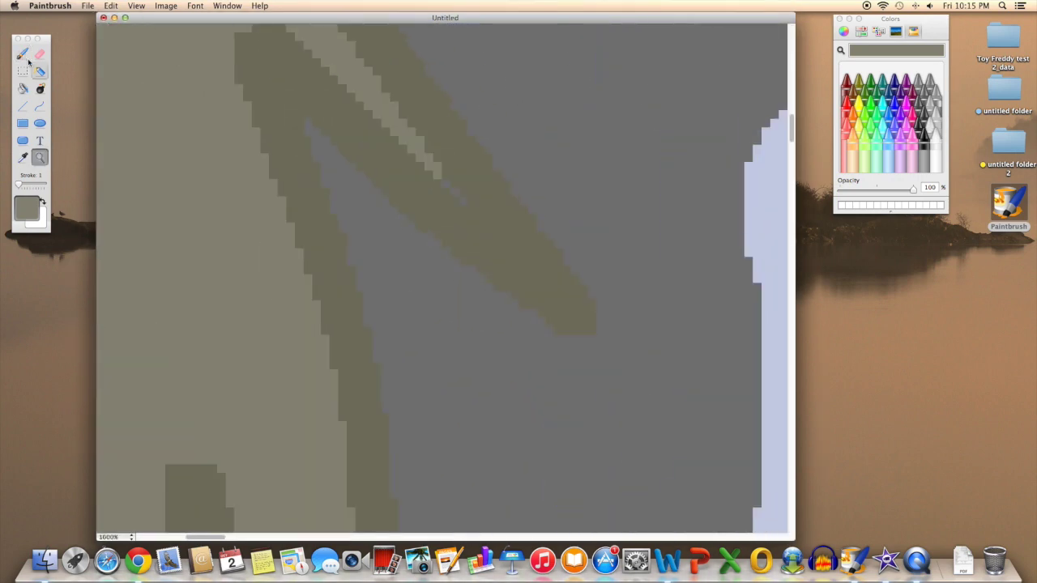
- Check the neck and paint it with the darker grey outline colour
key("b")
key("z")
left_click(469, 304, "alt")
scroll(469, 304, "down", 10)
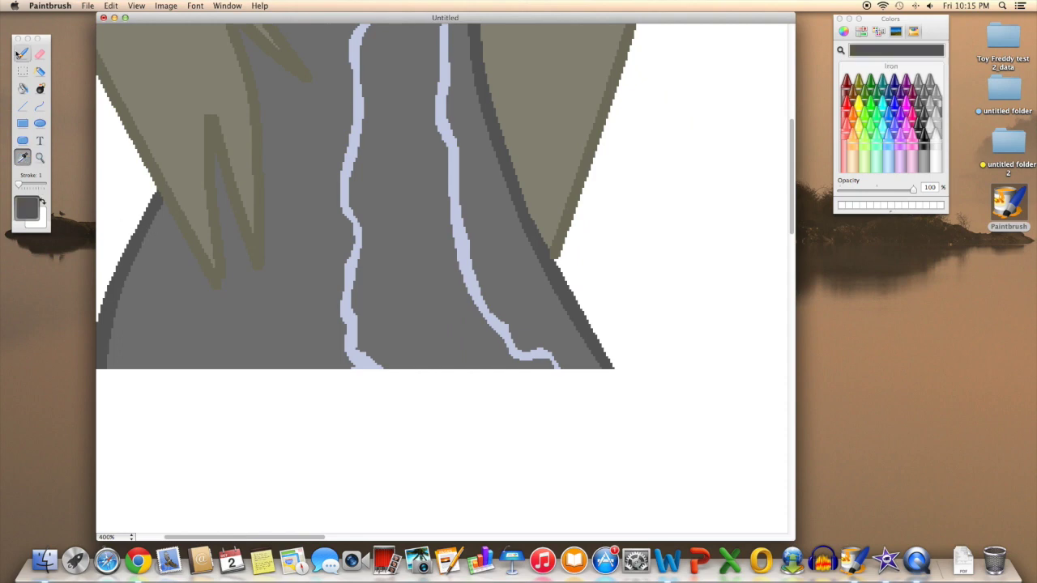
key("b")
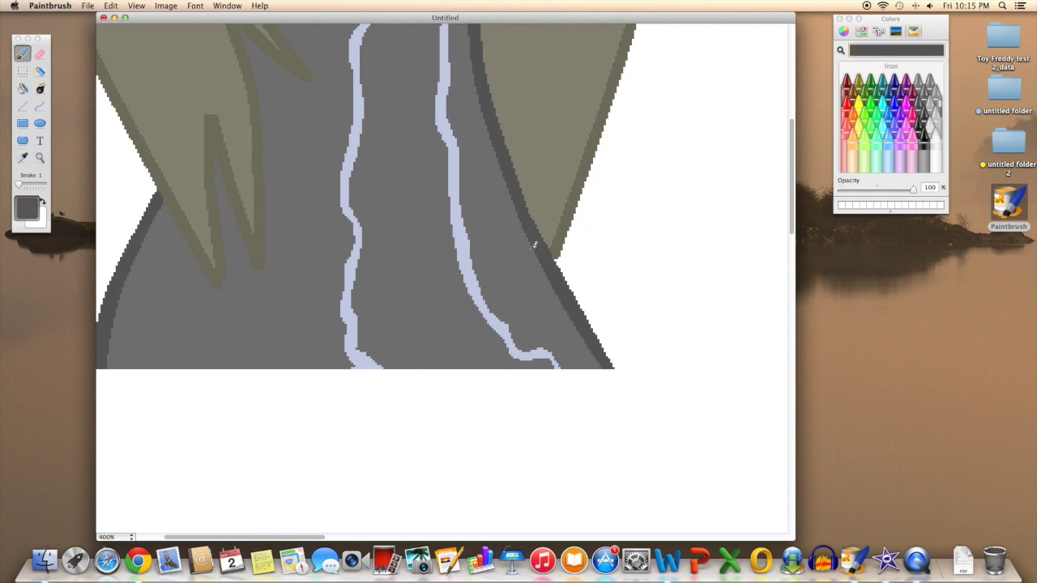
scroll(535, 245, "up", 8)
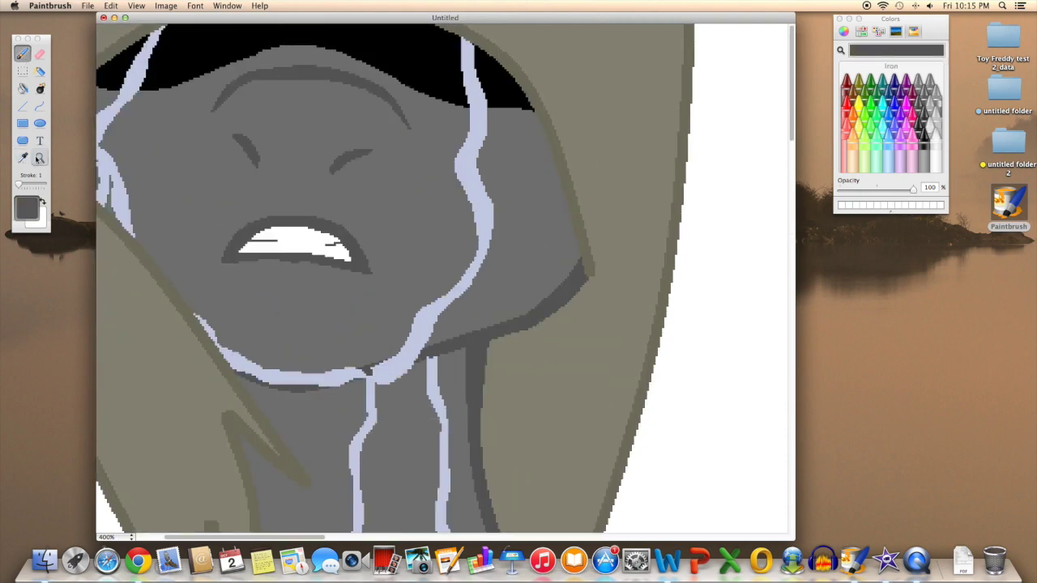
- Crop the picture to the area around the character
key("super+minus")
key("s")
left_click_drag(545, 197, 710, 383)
right_click(636, 317)
left_click(648, 322)
left_click_drag(635, 396, 469, 327)
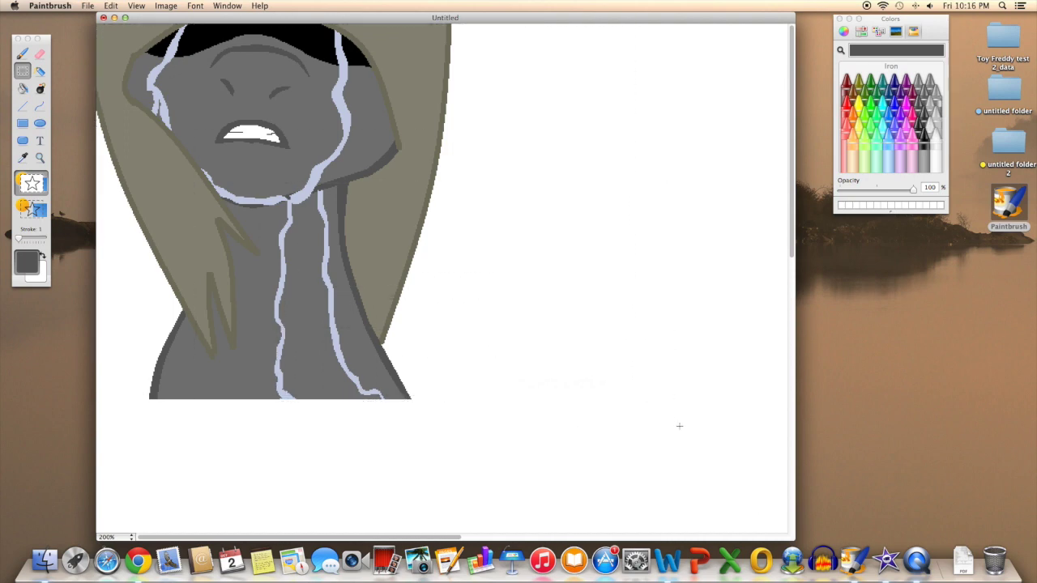
left_click(166, 6)
- Fill the white background black
left_click(166, 81)
left_click(924, 129)
key("f")
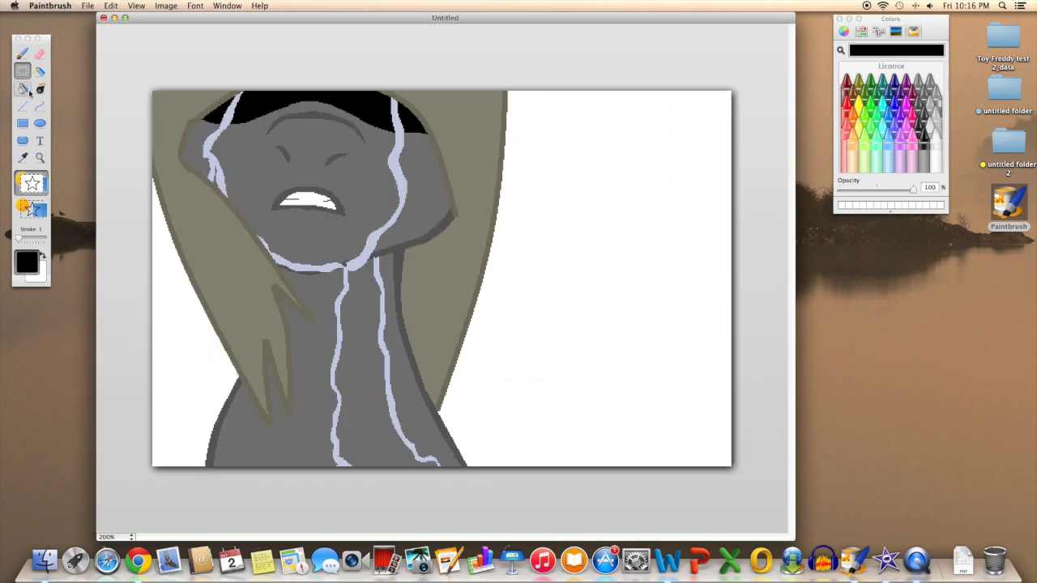
left_click(194, 388)
left_click(494, 309)
- Pick red for the text and check the character-fonts note in Notes
left_click(847, 106)
left_click(293, 561)
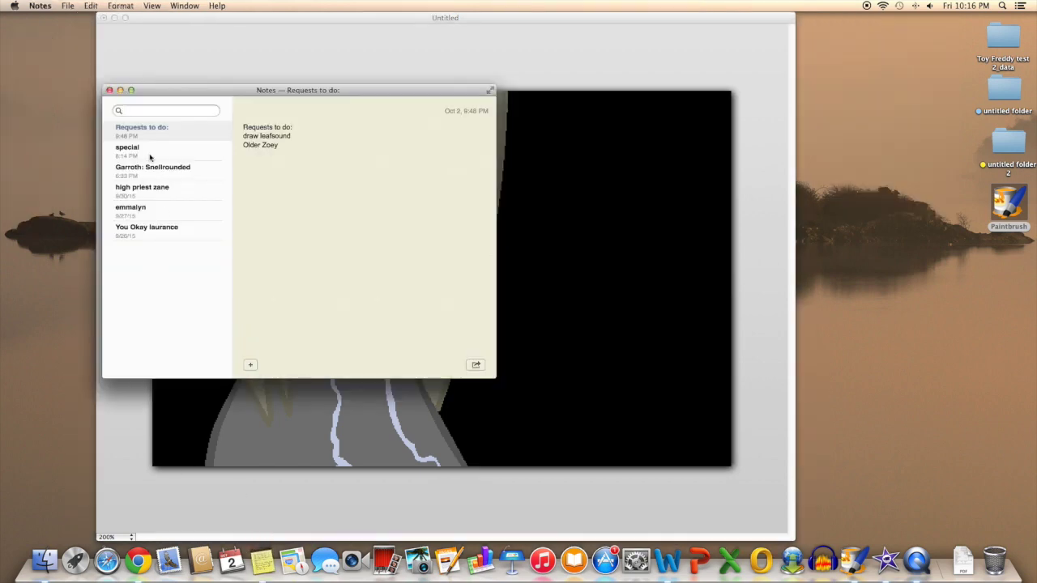
double_click(153, 157)
left_click(711, 179)
- Set the text font to Courier New and place the '…are about you' line beside the character
key("t")
left_click(493, 253)
key("super+t")
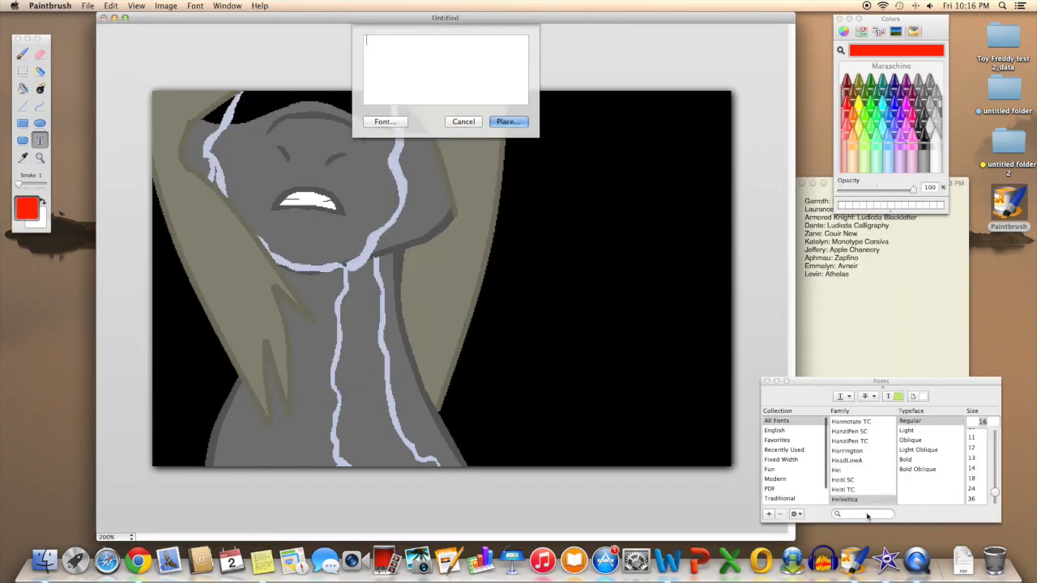
left_click(863, 514)
type("co")
scroll(859, 473, "up", 2)
left_click(849, 449)
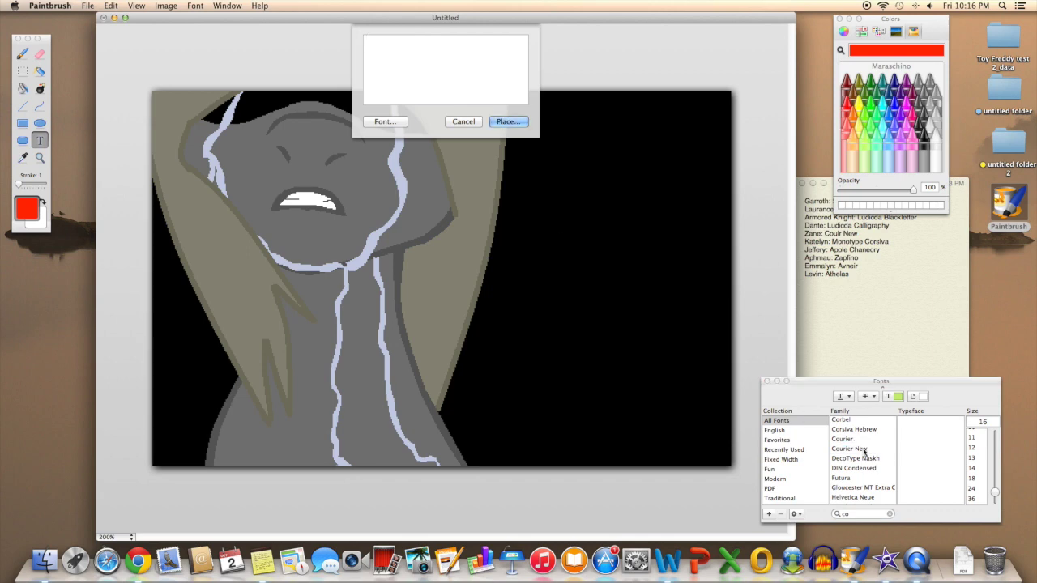
left_click_drag(995, 493, 995, 491)
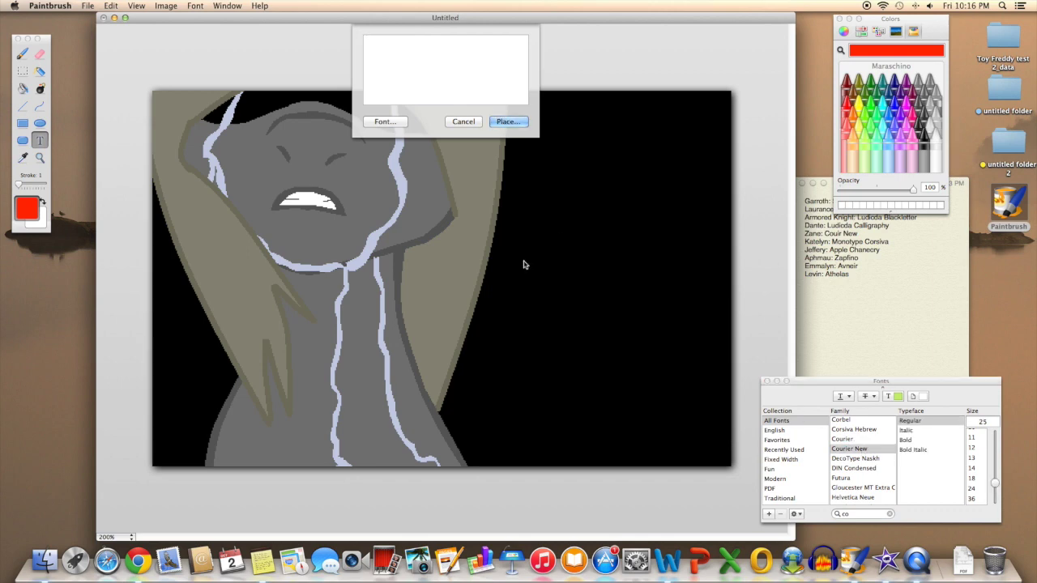
type("They dont care about you")
left_click(508, 122)
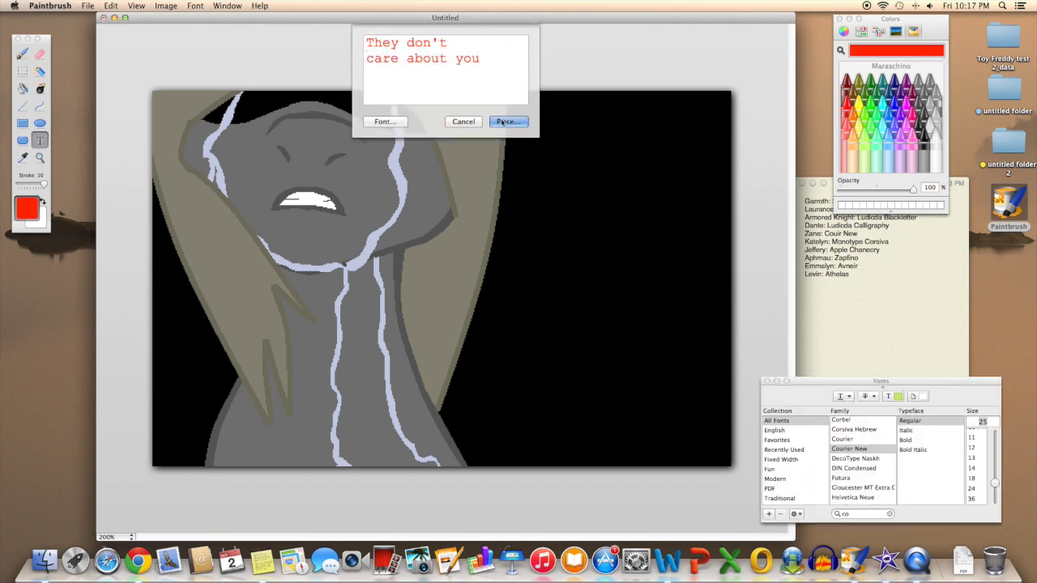
left_click(508, 122)
- Place the red 'She will never love you' lines with corrected line breaks
left_click(613, 157)
left_click_drag(996, 483, 999, 490)
key("Return")
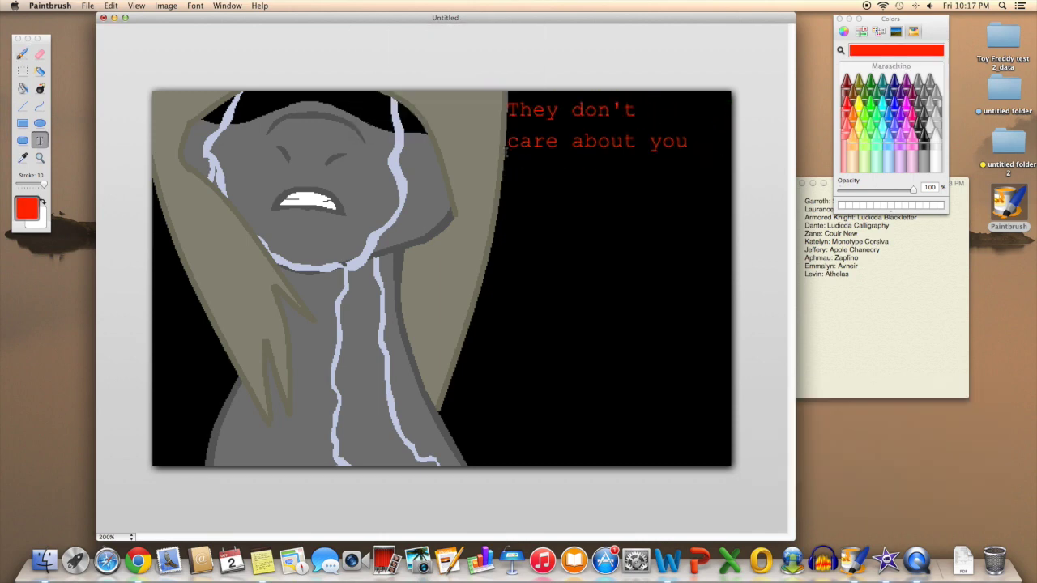
left_click(555, 167)
type("She will never love")
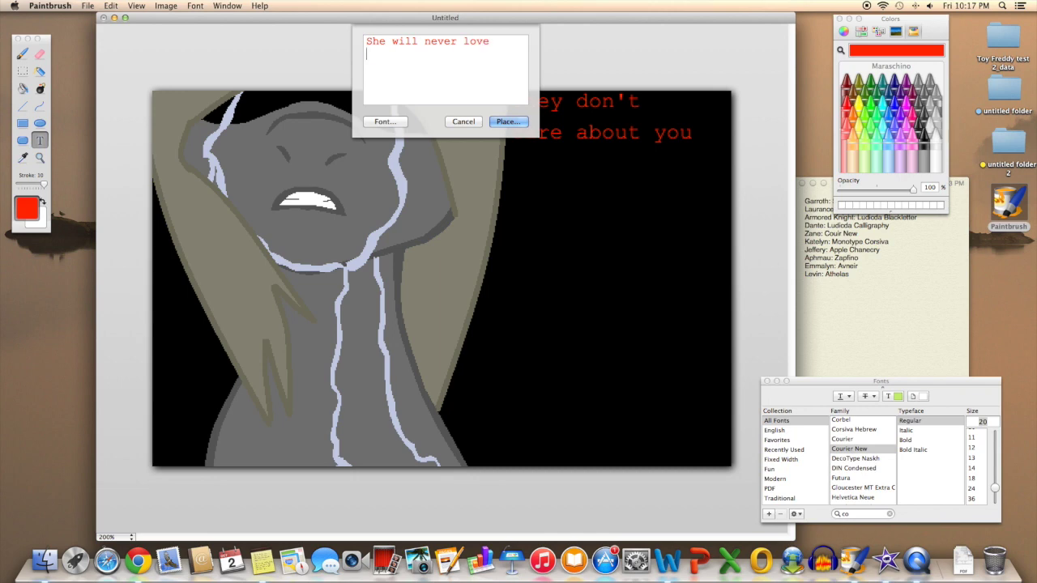
left_click(508, 121)
left_click(567, 173)
left_click(458, 41)
key("Return")
key("BackSpace")
left_click(508, 122)
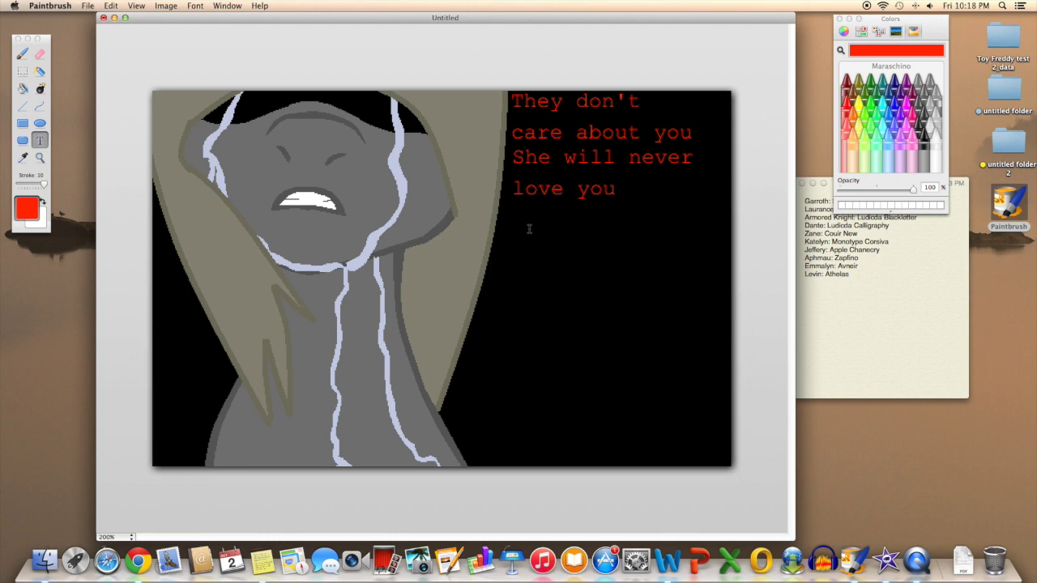
- Place the rewrapped 'HA! Laurance and dante? YOUR BROTHERS! HAHA' lines below the earlier text
left_click(530, 230)
key("BackSpace")
type("HA! Laurance and dante? YOU")
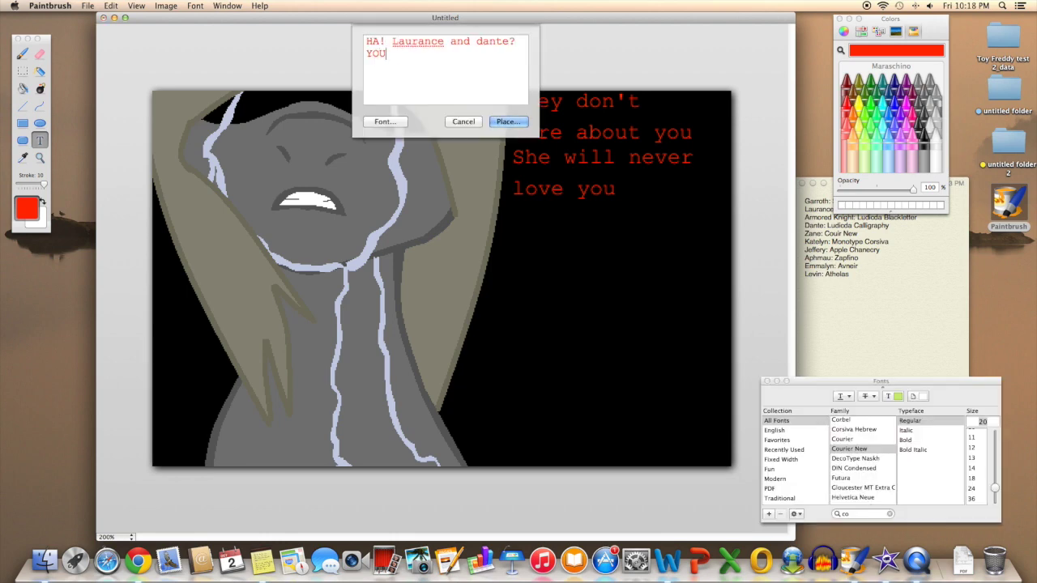
type("R BROTHERS!")
left_click(508, 121)
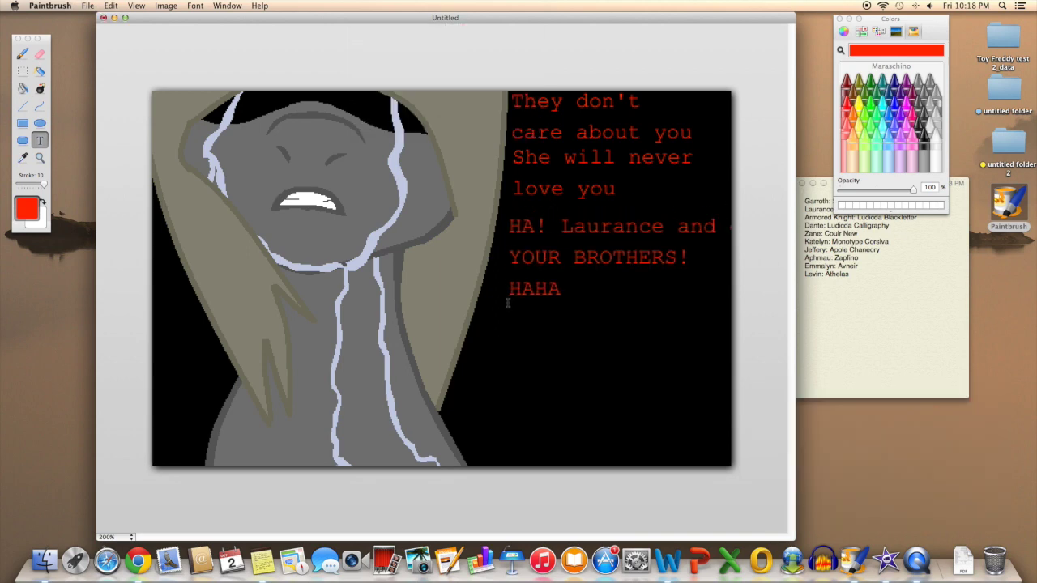
key("ctrl+z")
left_click(523, 127)
left_click(523, 126)
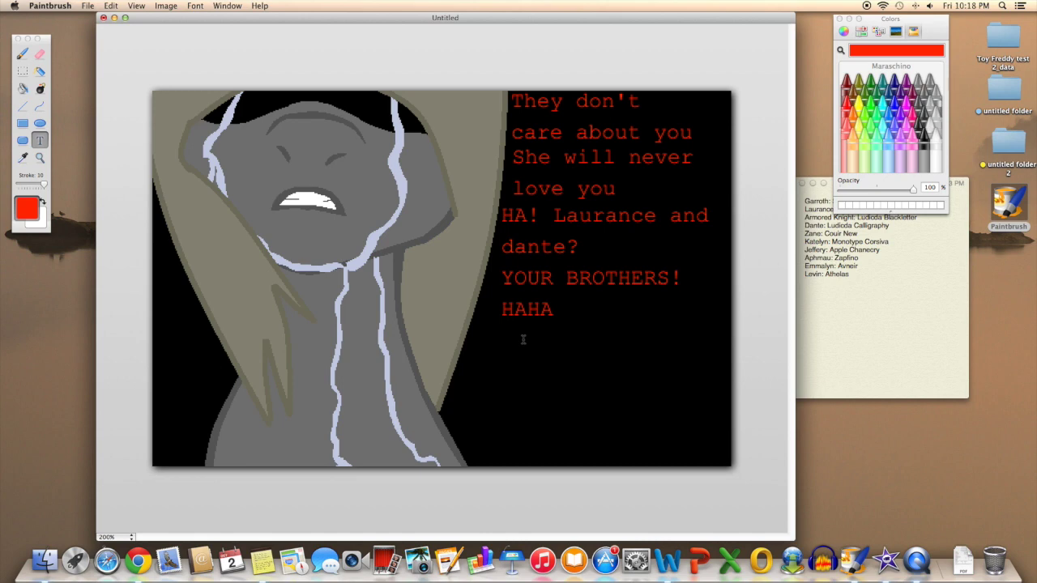
left_click(517, 339)
- Place the 'NOBODY CARES ABOUT YOU GARROTH!!' and 'NOBODY, NO HER, NOT THEM' text under HAHA
key("BackSpace")
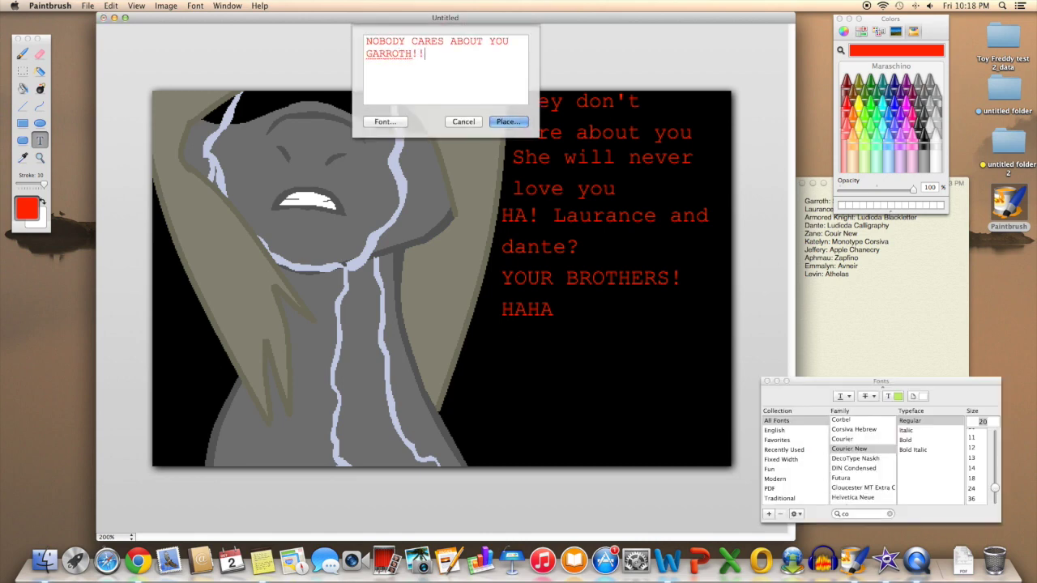
left_click(508, 121)
left_click_drag(507, 435, 496, 400)
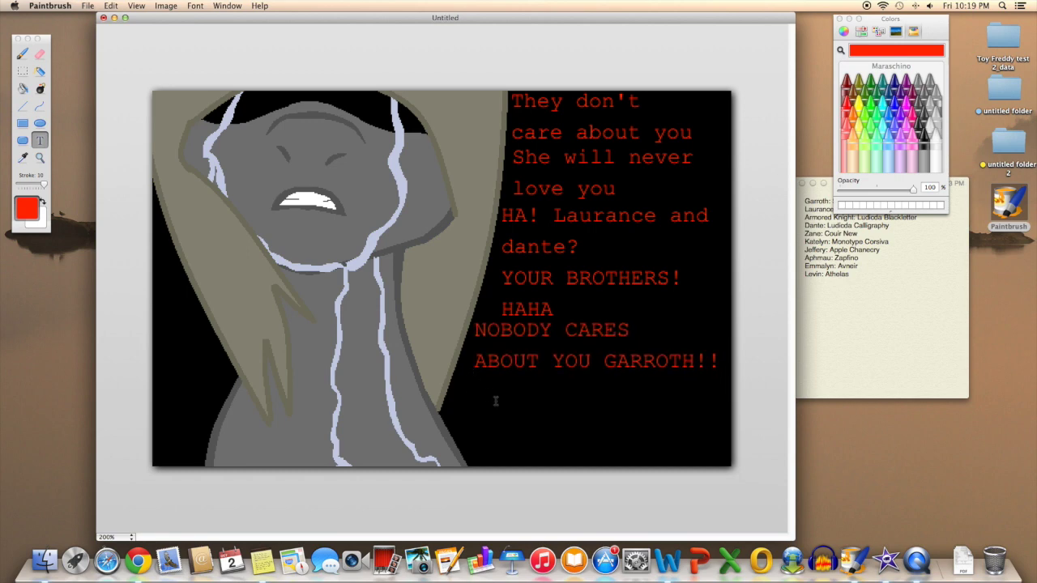
left_click(496, 401)
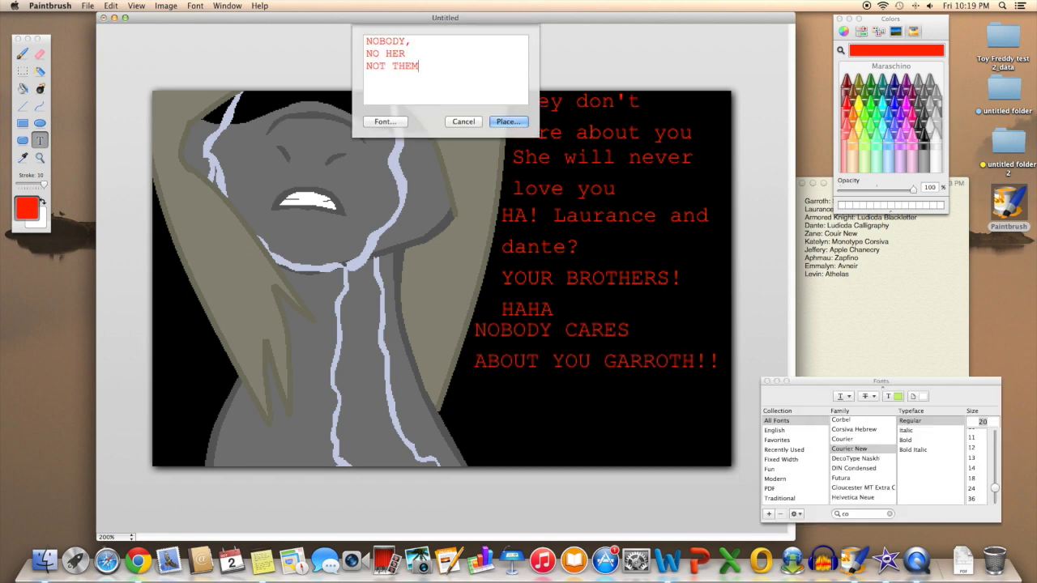
type("ME")
left_click(508, 122)
left_click_drag(713, 381, 661, 370)
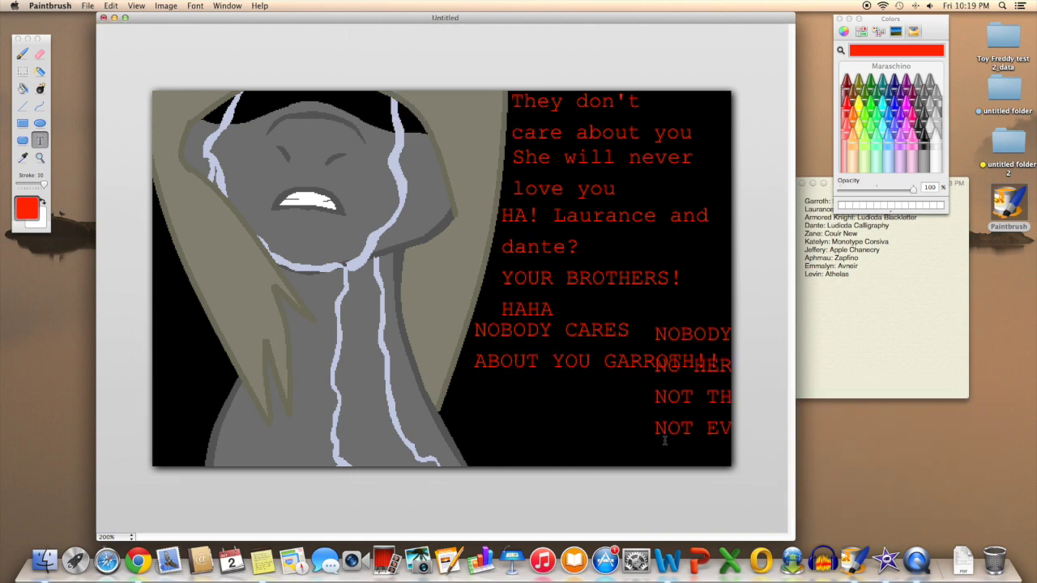
- Restore the vanished red text and paint black over the overlapping right-side text
left_click(104, 6)
left_click(119, 31)
left_click(924, 154)
left_click(22, 54)
mouse_move(730, 397)
left_mouse_down()
mouse_move(713, 428)
mouse_move(657, 357)
mouse_move(512, 363)
mouse_move(490, 327)
mouse_move(514, 354)
left_mouse_up()
- Re-add the 'NOBODY CARES' line under HAHA and place the final lines ending 'AND NOT ME!'
left_click(850, 112)
left_click(40, 140)
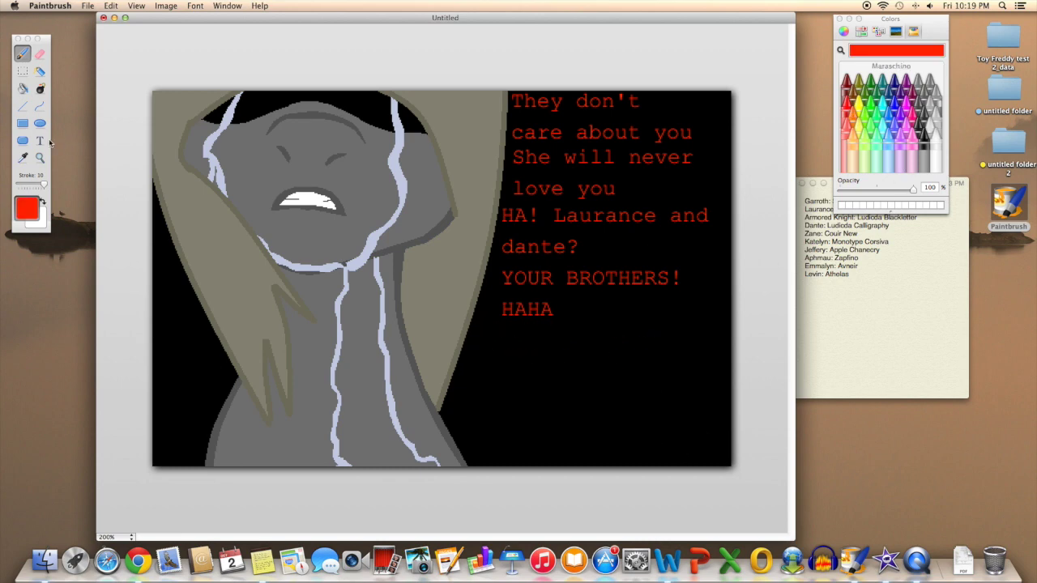
left_click(507, 125)
key("BackSpace")
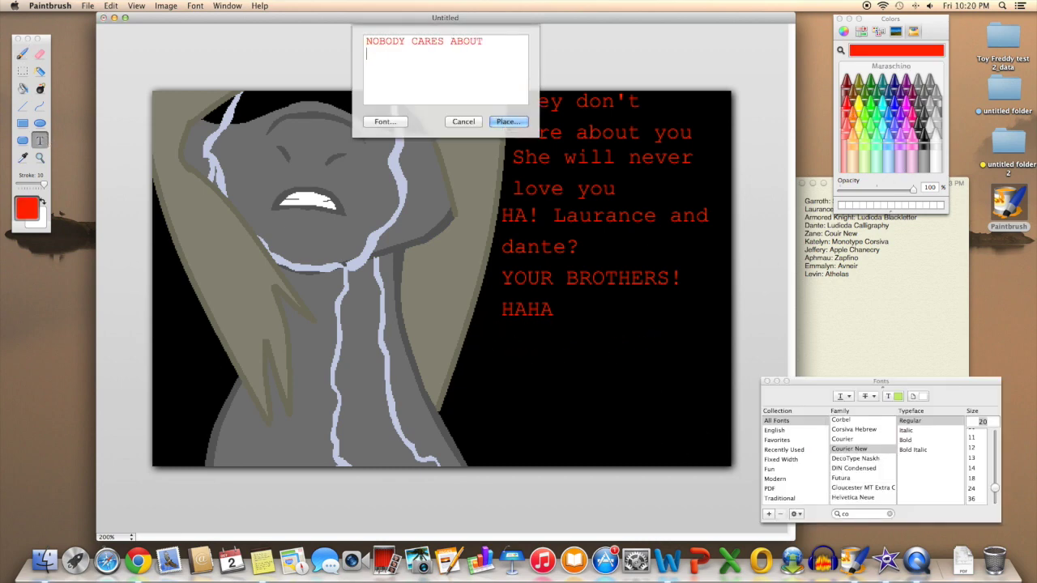
type("YOU GARROTH!")
key("Return")
mouse_move(556, 470)
left_mouse_down()
mouse_move(507, 402)
mouse_move(507, 373)
left_mouse_up()
type("NOT")
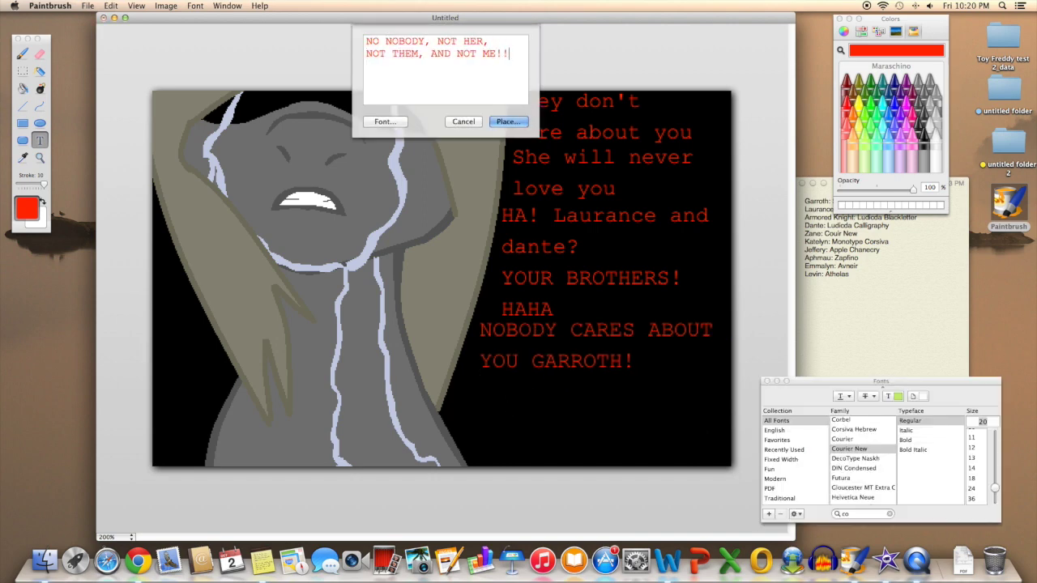
left_click(508, 122)
left_click_drag(505, 467, 455, 435)
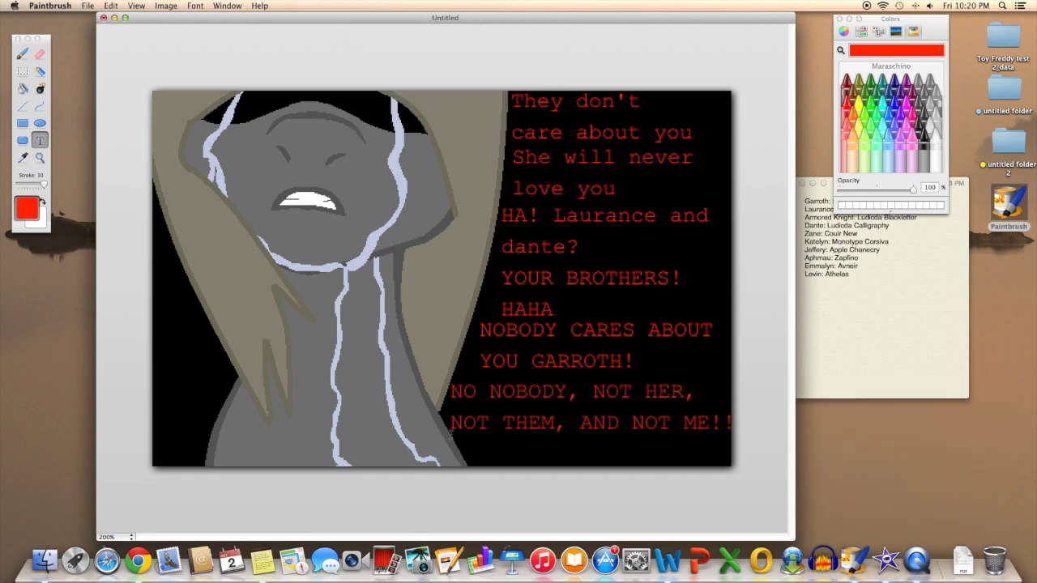
- Save the picture as a PNG named 'That hurts'
key("super+Tab")
key("super+h")
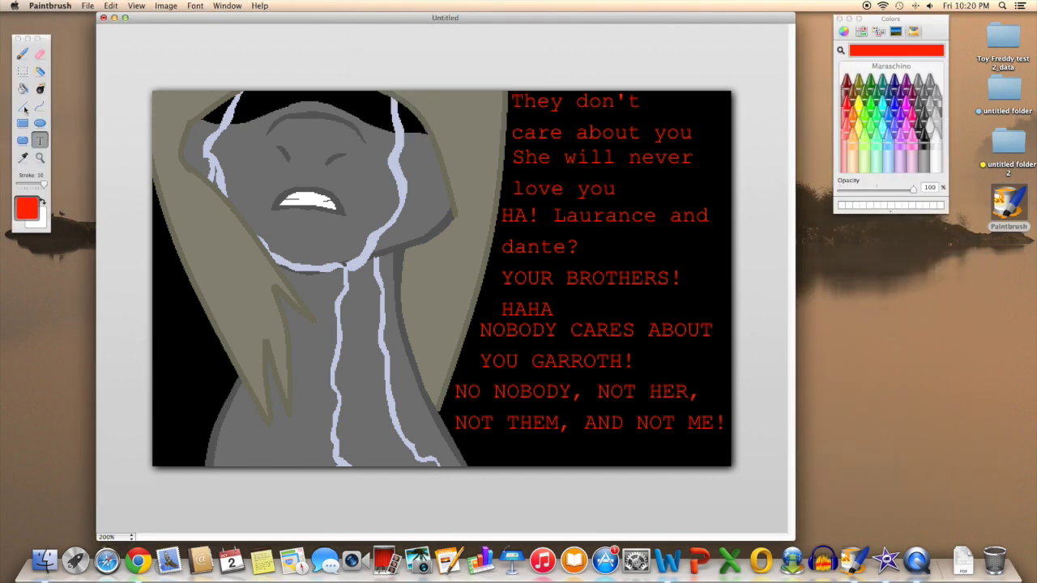
key("b")
left_click(88, 6)
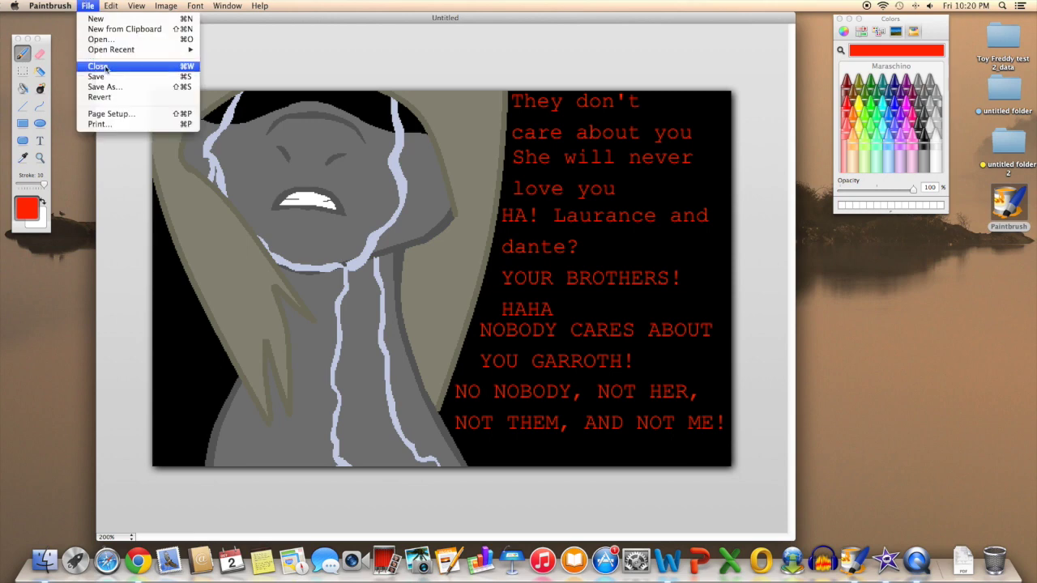
left_click(91, 86)
key("BackSpace")
type("That hurts...")
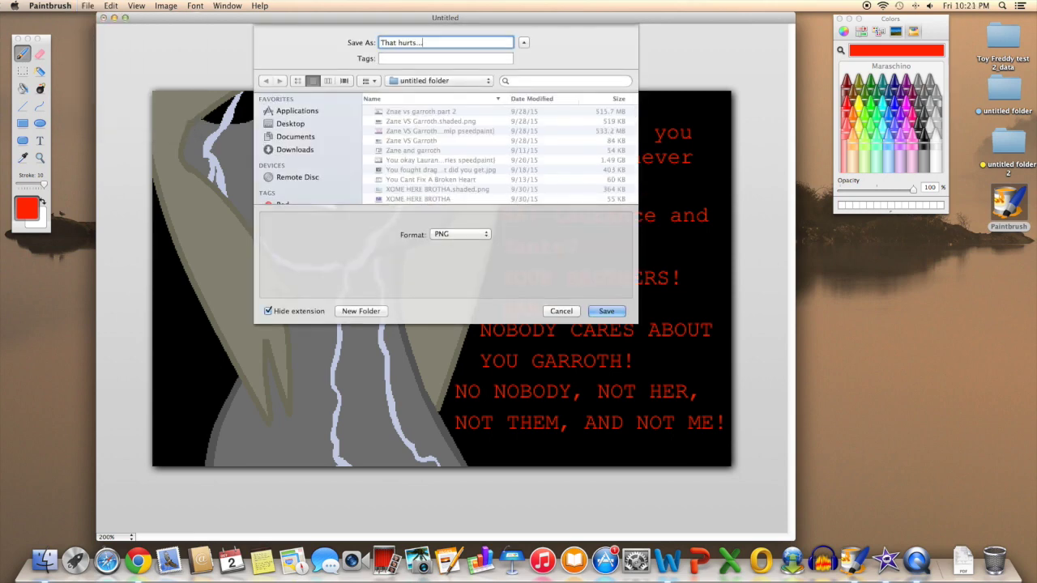
key("Return")
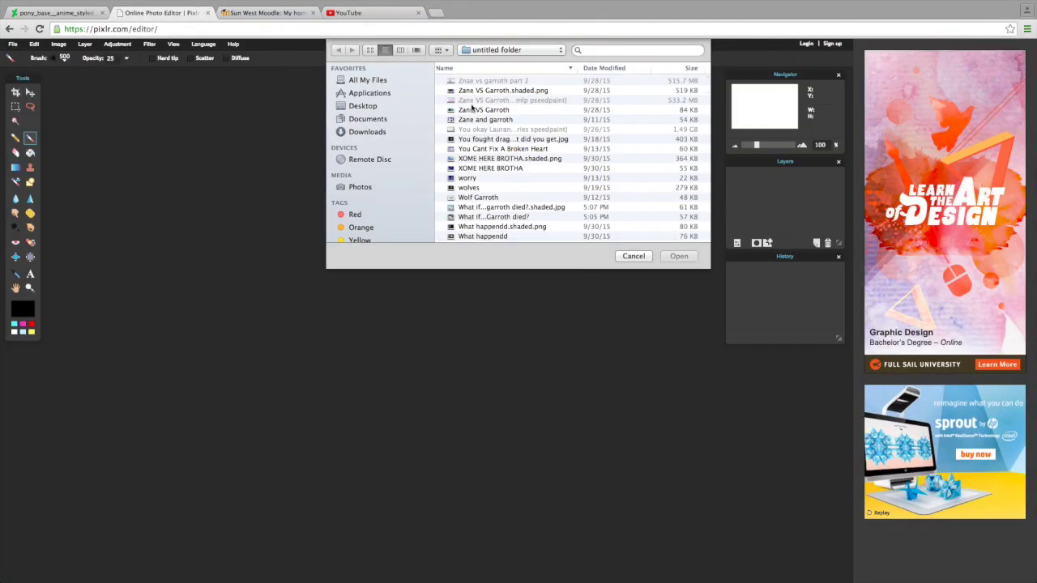
- Open the 'That hurts' image in Pixlr and darken the face with soft black strokes
scroll(540, 189, "down", 5)
scroll(540, 190, "down", 4)
scroll(542, 192, "down", 2)
scroll(544, 195, "down", 3)
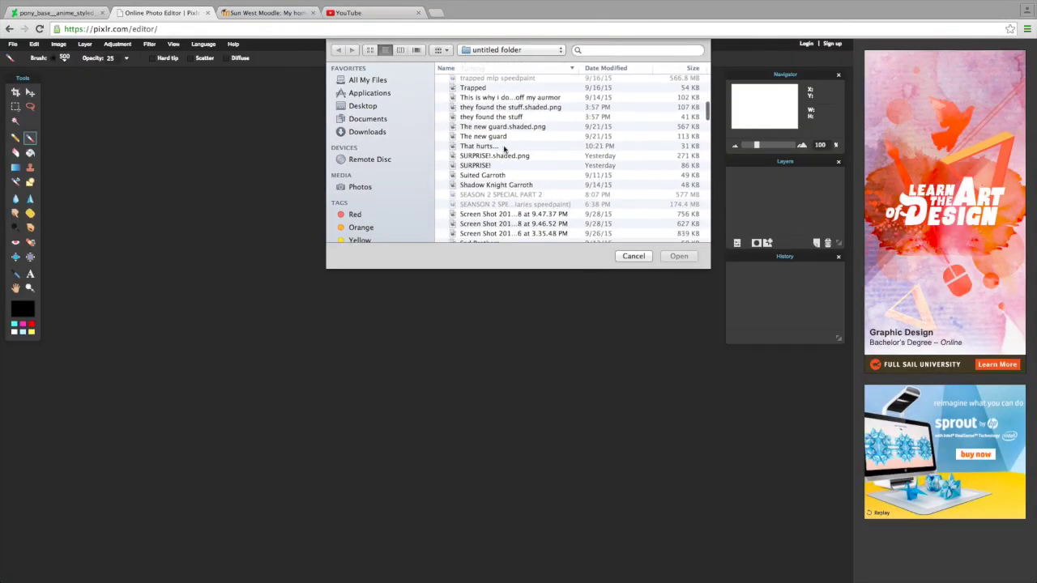
double_click(543, 193)
mouse_move(259, 243)
left_mouse_down()
mouse_move(265, 172)
mouse_move(245, 167)
mouse_move(259, 202)
mouse_move(301, 159)
mouse_move(297, 186)
left_mouse_up()
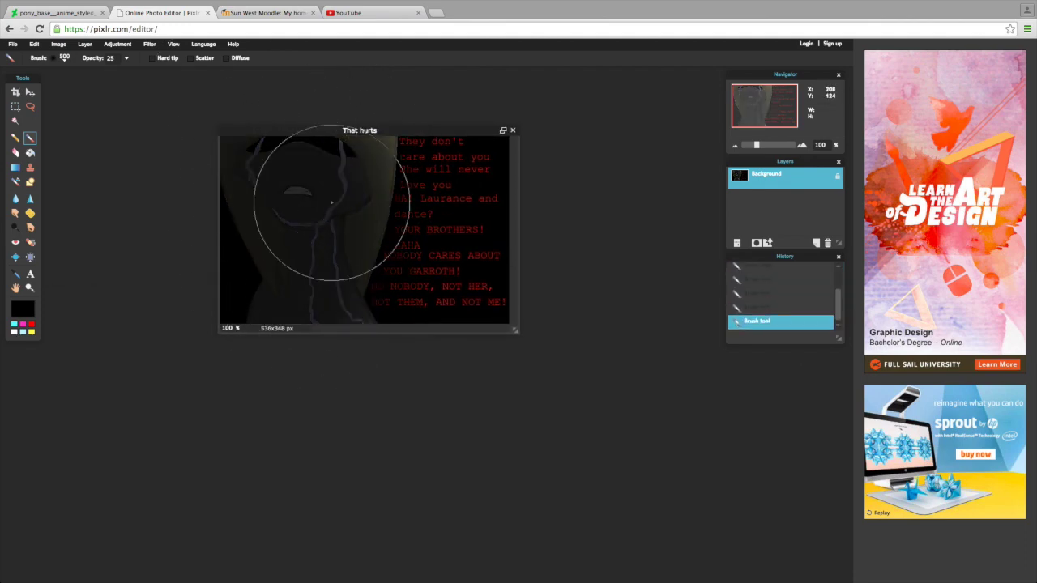
- Paint a soft red glow over the image on a new layer
key("x")
key("ctrl+shift+n")
mouse_move(453, 268)
left_mouse_down()
mouse_move(443, 171)
mouse_move(491, 173)
left_mouse_up()
- Save the shaded image as PNG 'That hurts....shaded'
key("ctrl+s")
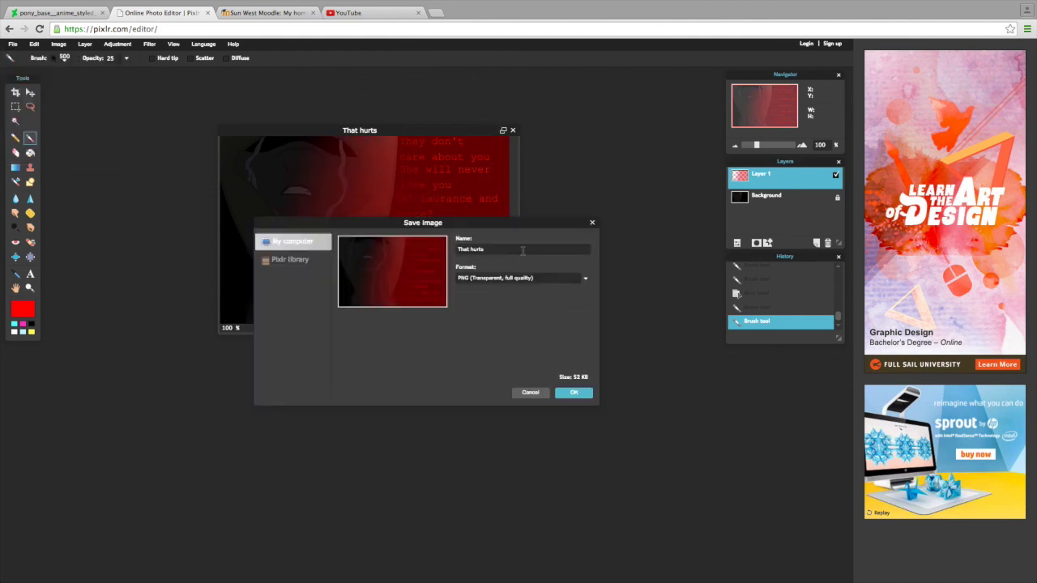
type("....shaded")
left_click(573, 393)
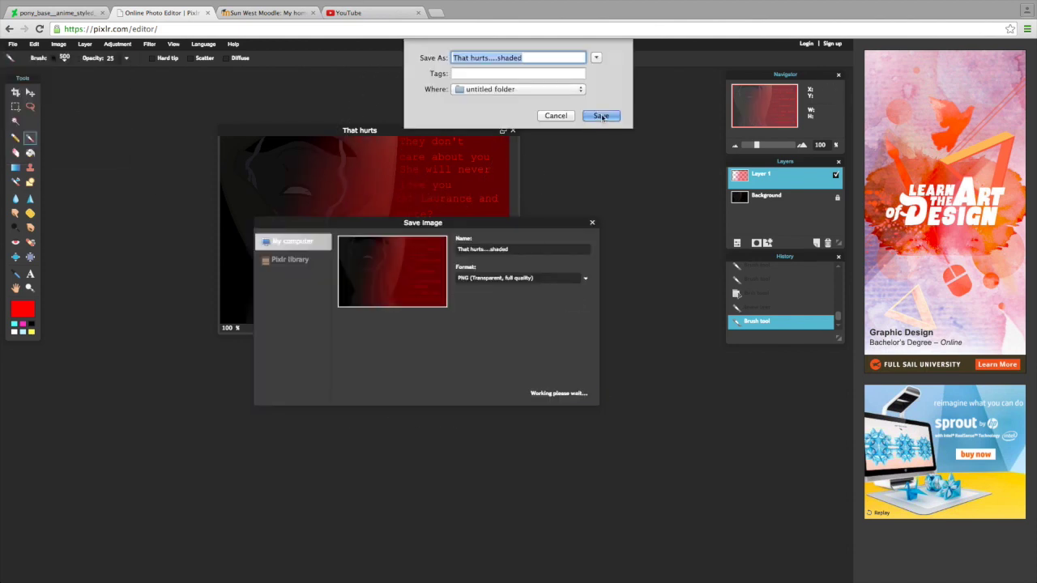
key("Return")
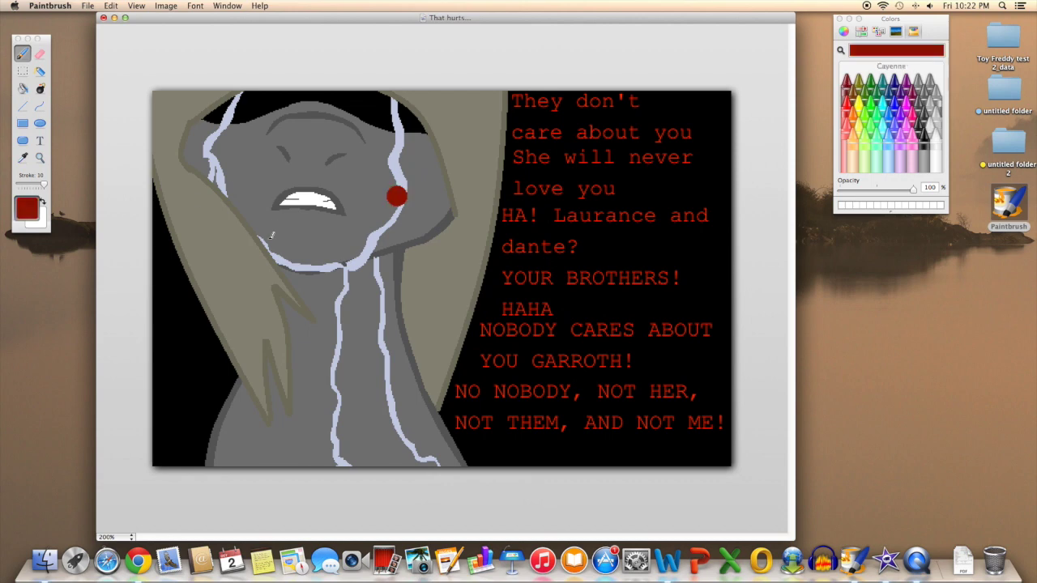
key("t")
left_click(396, 195)
- Start a new Paintbrush text entry and choose the Helvetica font family
left_click(385, 121)
key("BackSpace")
scroll(872, 485, "down", 5)
scroll(867, 488, "down", 5)
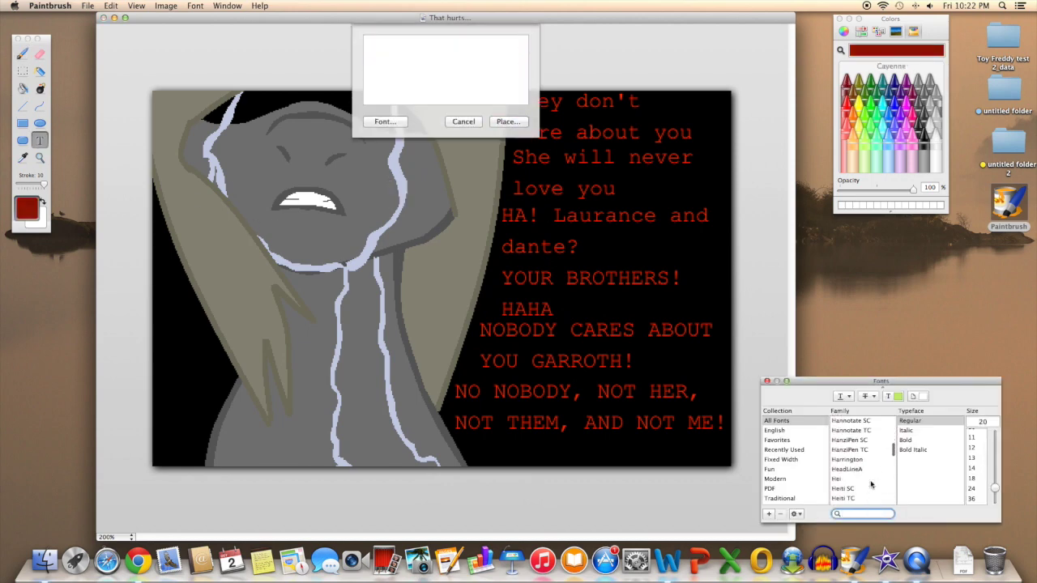
scroll(864, 491, "down", 3)
left_click(862, 498)
scroll(863, 486, "down", 3)
left_click(369, 99)
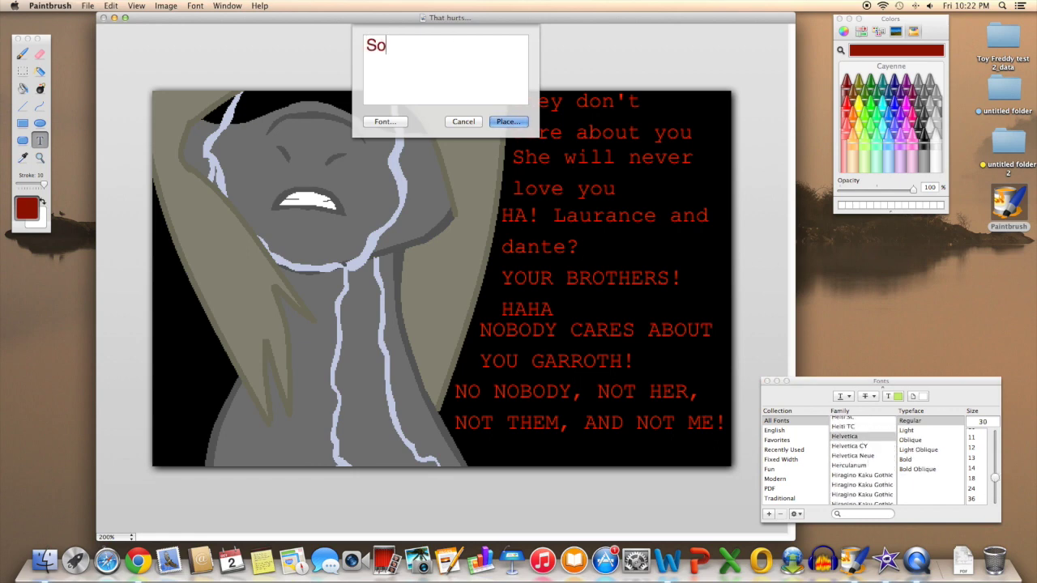
- Type the farewell caption, '^~^ i love you guys, see you in the next video!', after several rewrites
key("BackSpace")
key("BackSpace")
key("BackSpace")
type("FREAKIN LOVE Y")
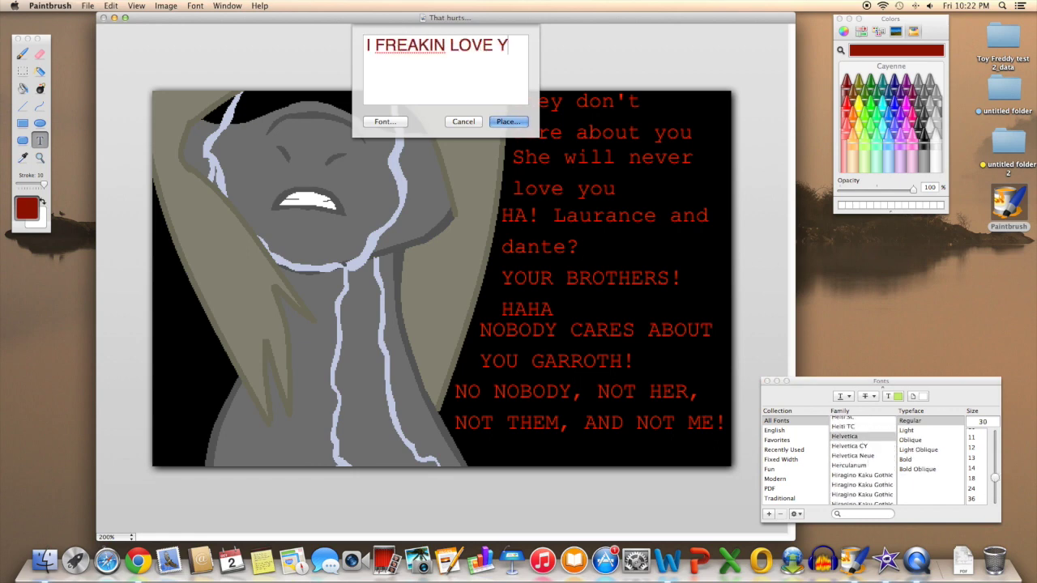
type("OU GUY!")
key("BackSpace")
key("BackSpace")
key("BackSpace")
type("LOVE Y")
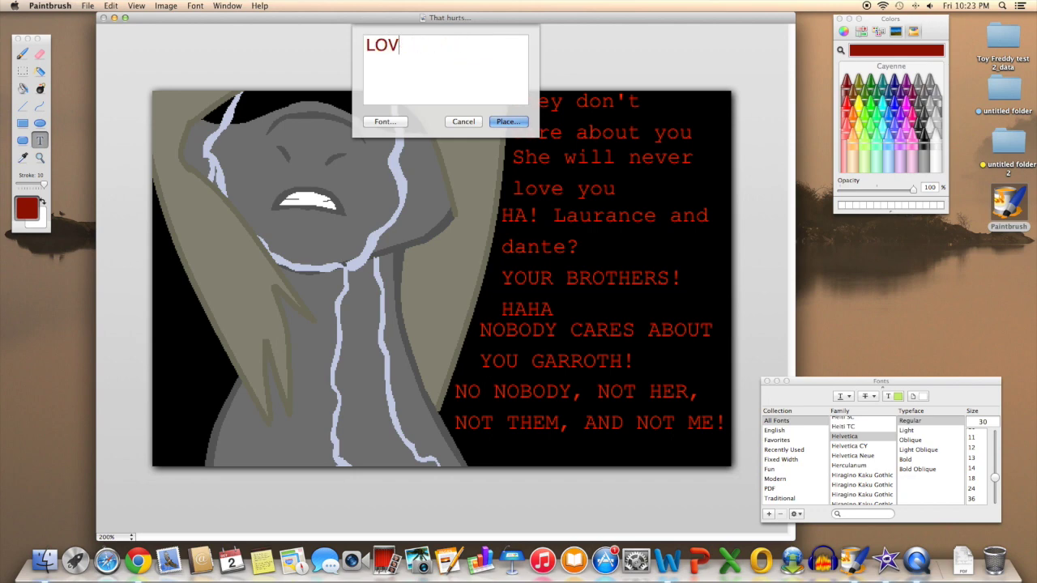
key("BackSpace")
type("LOVE YOU SO MUC")
key("BackSpace")
key("BackSpace")
key("BackSpace")
type("I HOPE YOU GUYS ENJOYED")
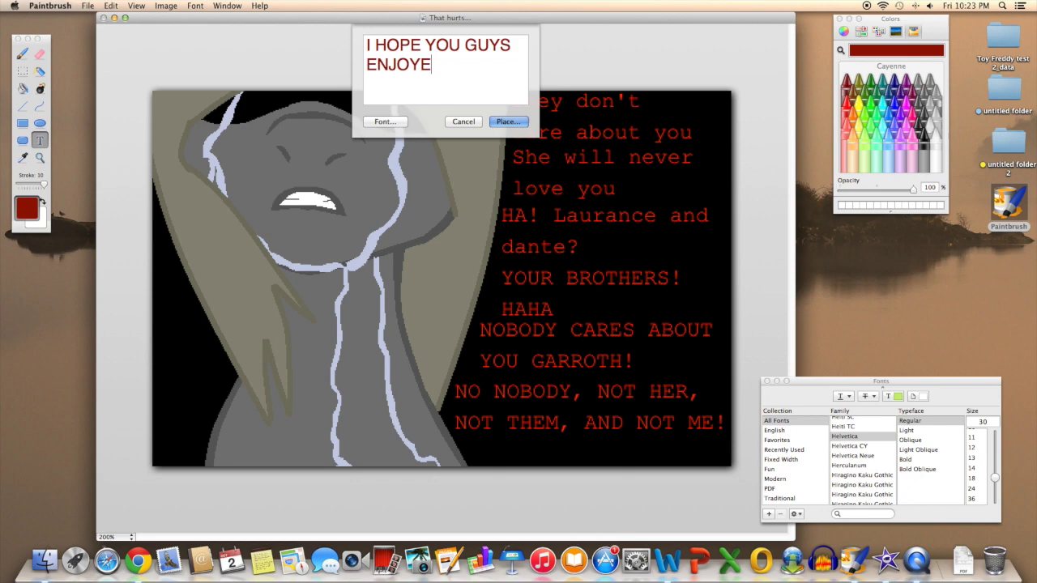
key("BackSpace")
key("BackSpace")
key("BackSpace")
type("^~^ i love you guys, see you in t")
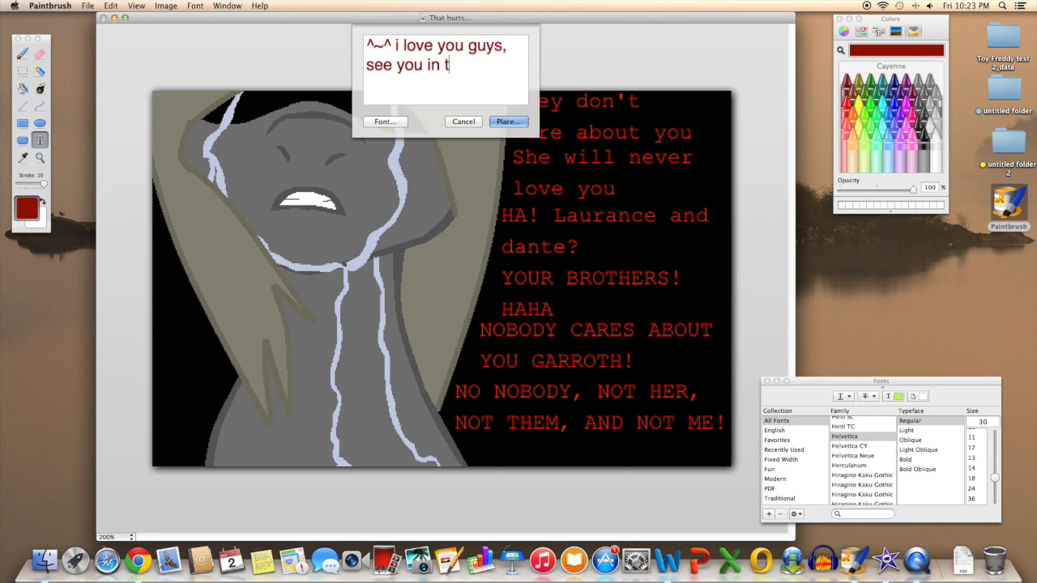
type("he next vie")
key("Return")
- Finish the caption with 'bye~' and bring up QuickTime's Dock menu to stop recording
type("bye~")
right_click(917, 560)
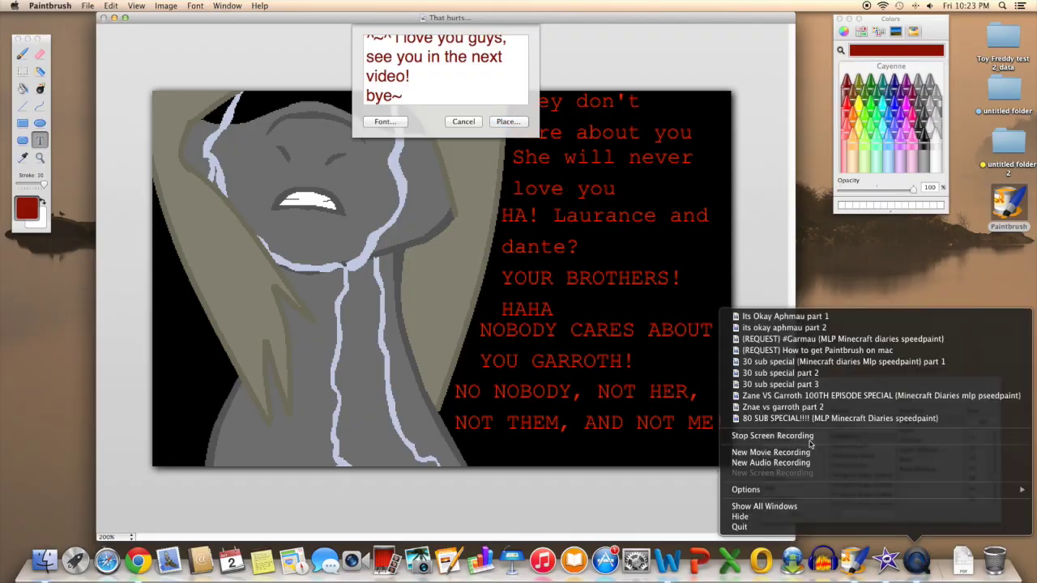